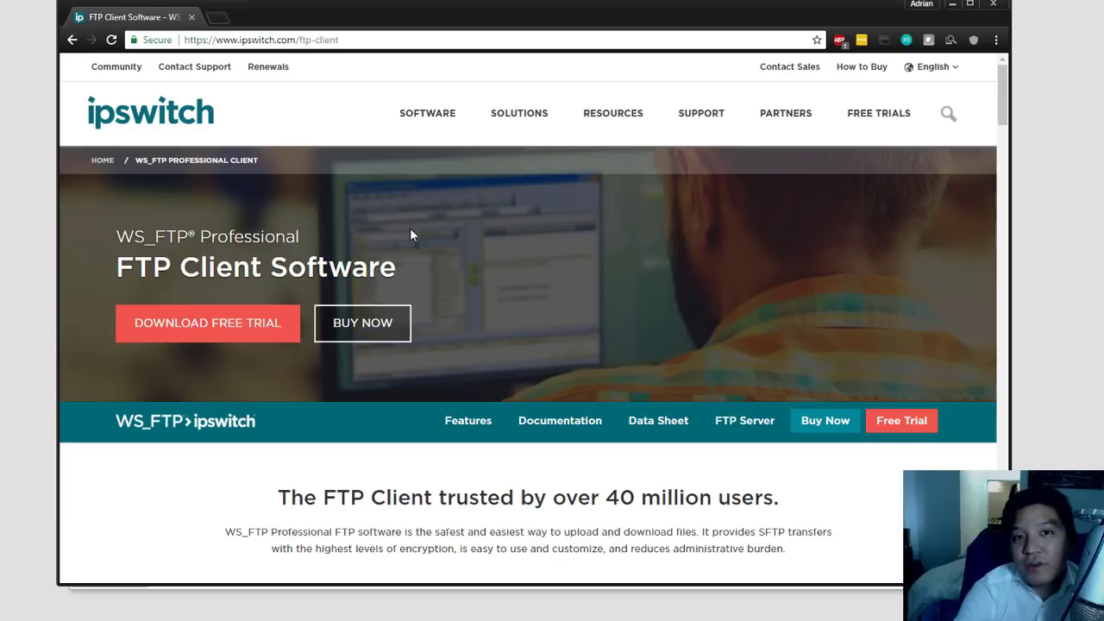
Review the security, ease of use, administration and family connections sections of the product page and switch to the WS_FTP Professional client.
scroll(411, 234, "down", 4)
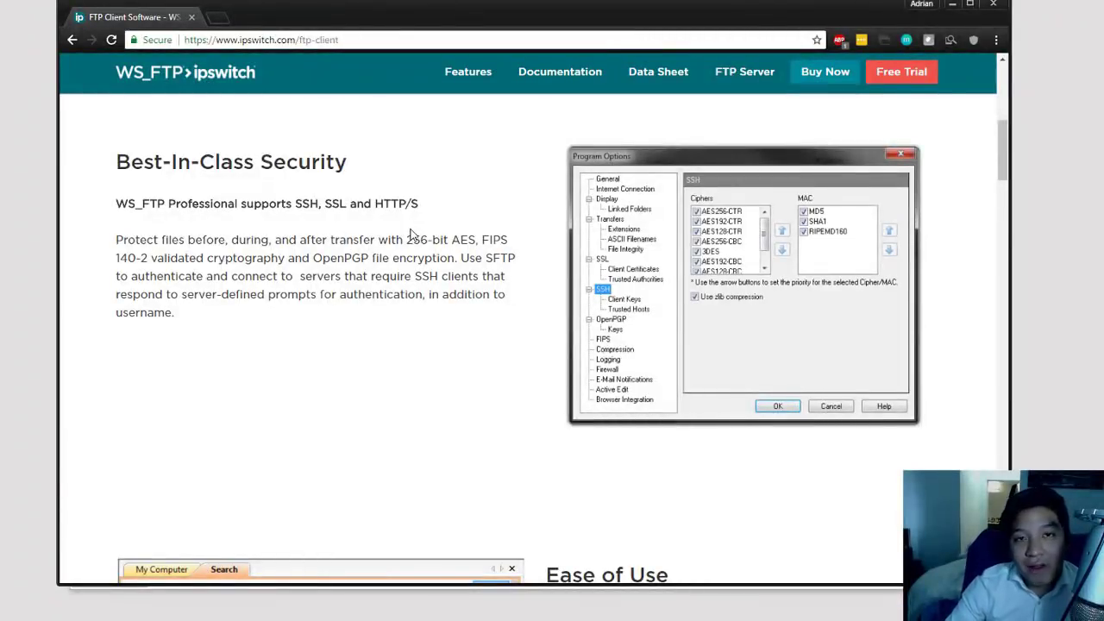
scroll(313, 216, "down", 5)
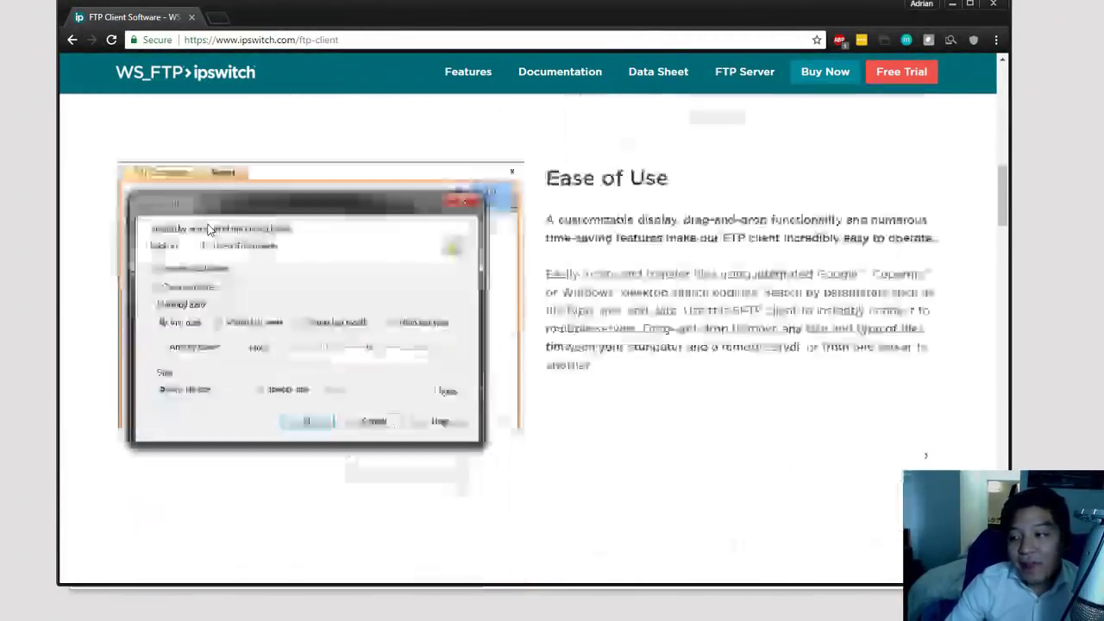
scroll(207, 228, "up", 1)
scroll(207, 229, "down", 6)
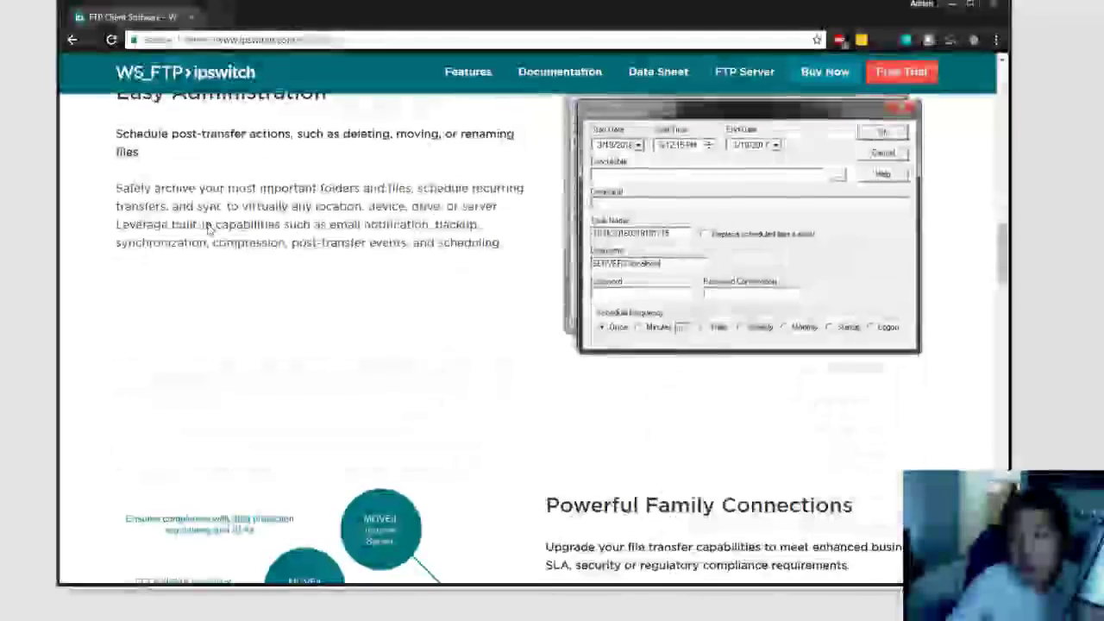
scroll(208, 225, "up", 1)
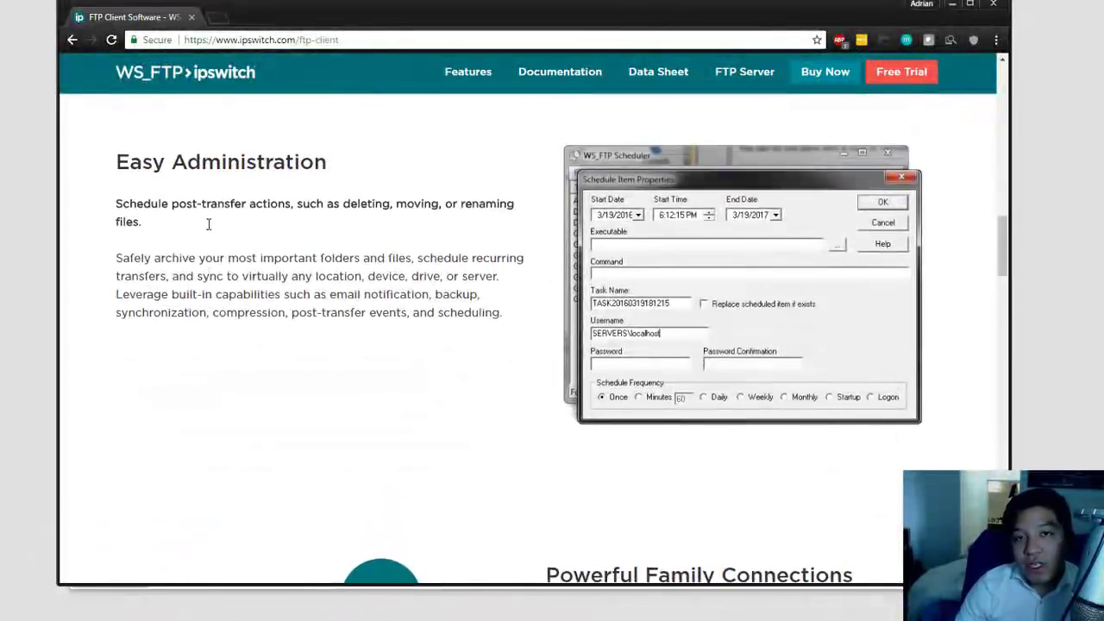
scroll(208, 224, "down", 5)
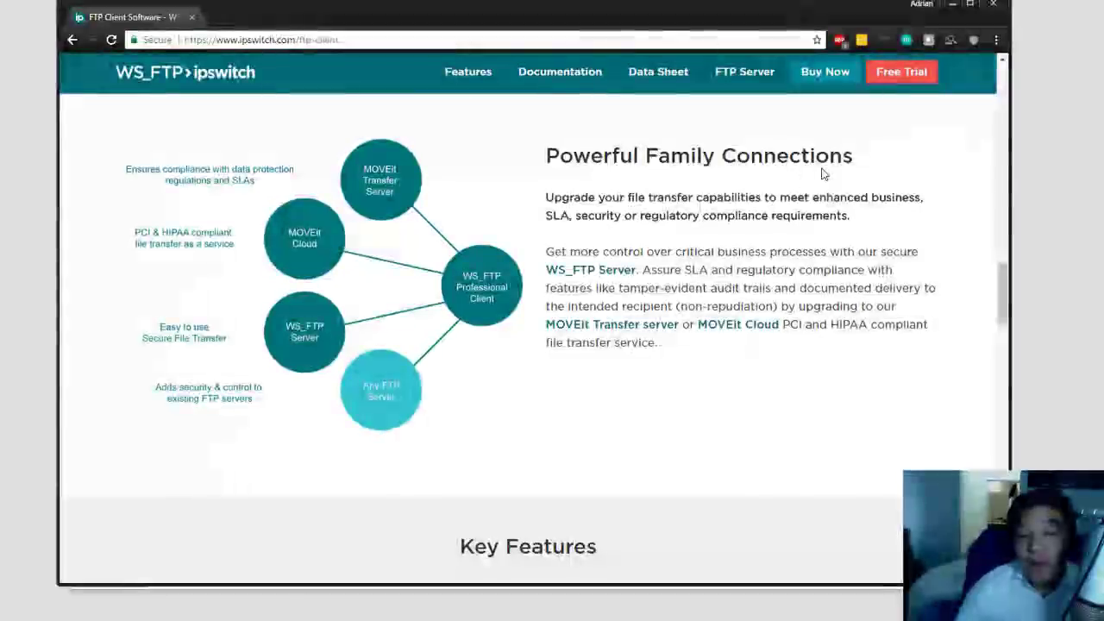
left_click(952, 8)
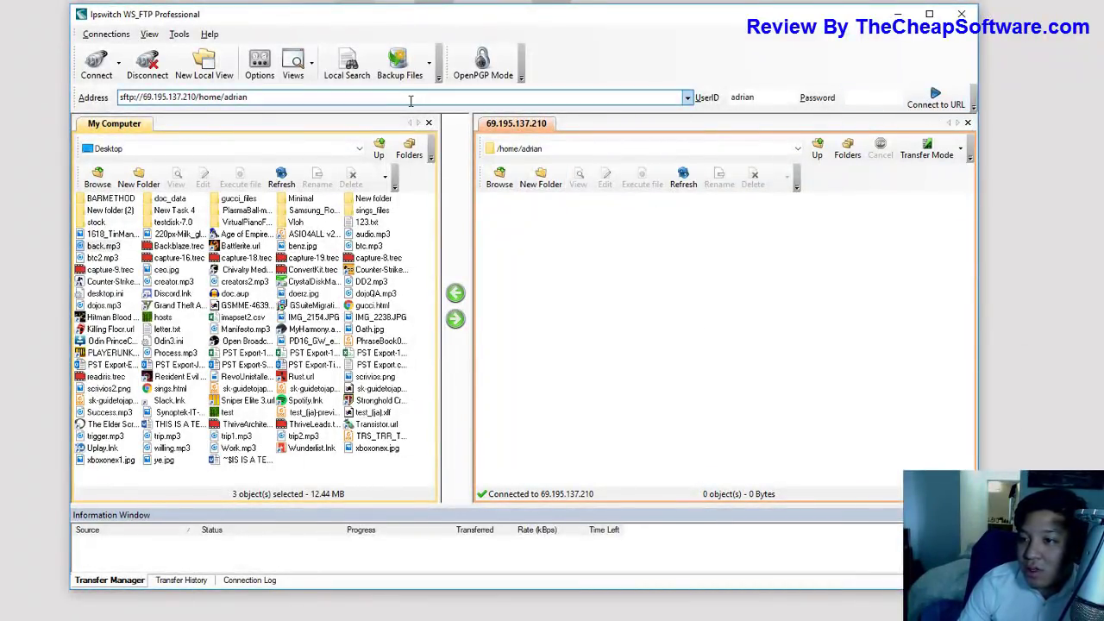
Dismiss the quick connection's login request and connect to the saved site Test from the Site Manager.
left_click(937, 100)
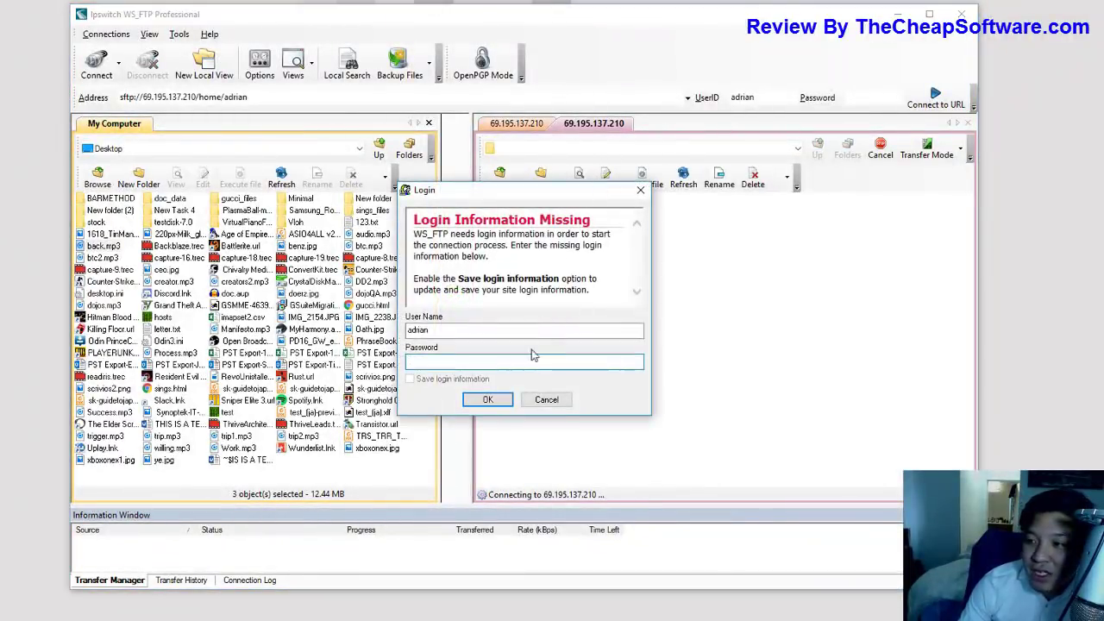
left_click(557, 402)
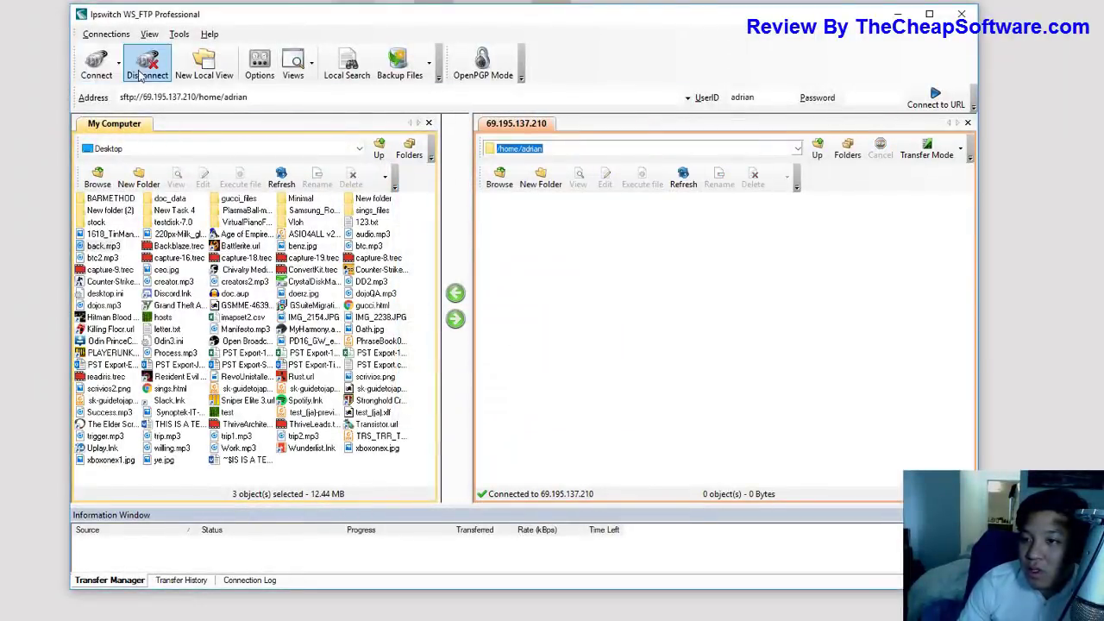
left_click(99, 64)
left_click(144, 111)
left_click(426, 228)
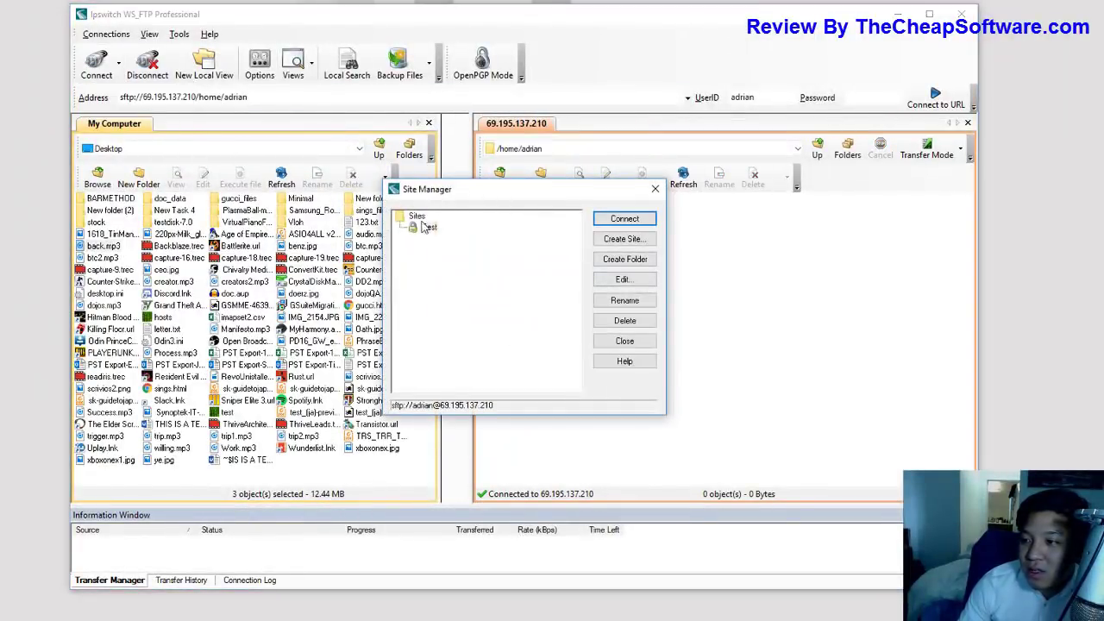
left_click(616, 222)
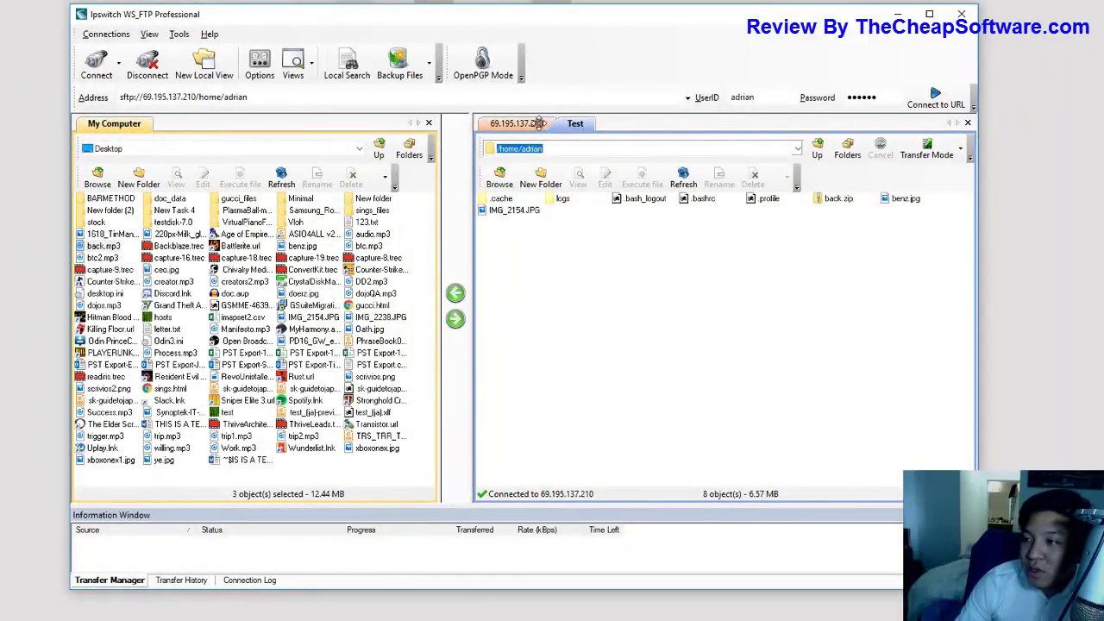
left_click_drag(540, 122, 584, 123)
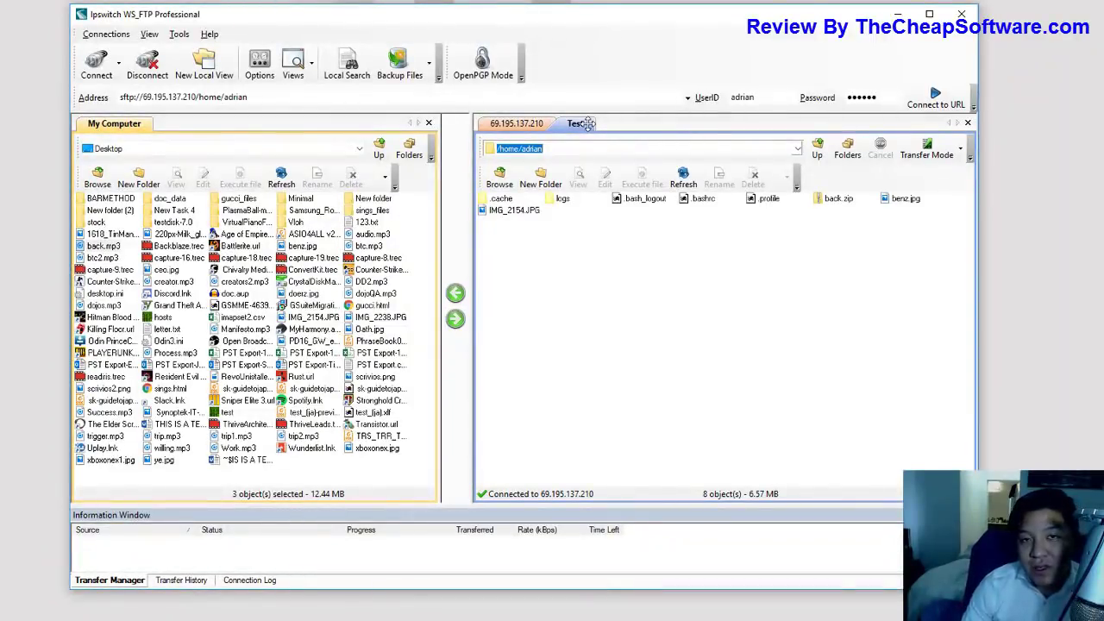
Open a second local view, browse it to C:\Program Files, and return to the Desktop local view.
left_click(204, 76)
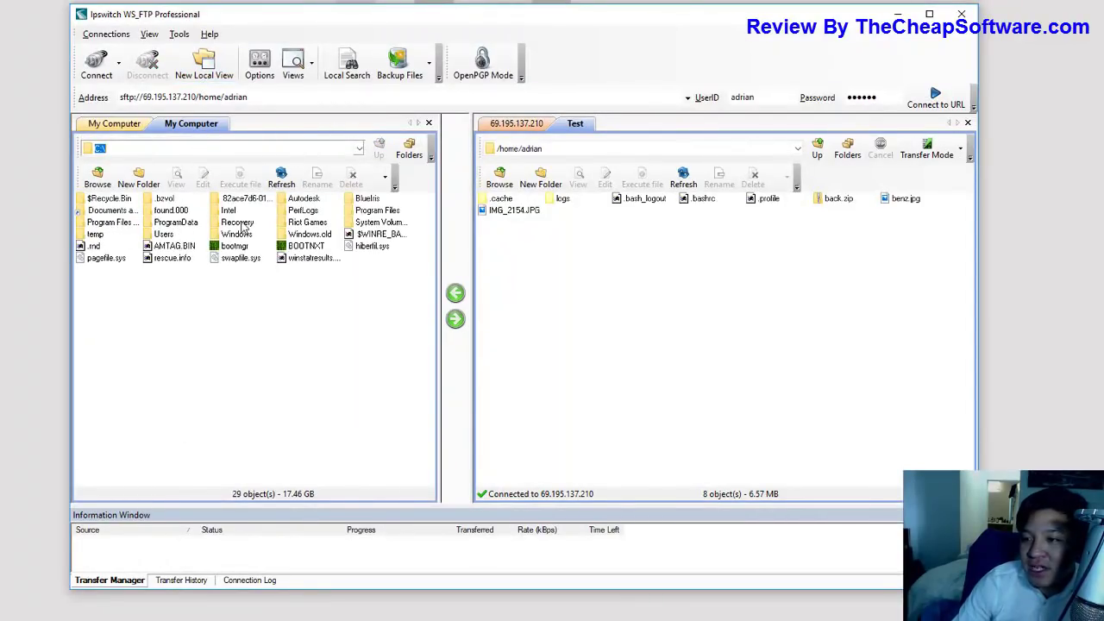
double_click(377, 210)
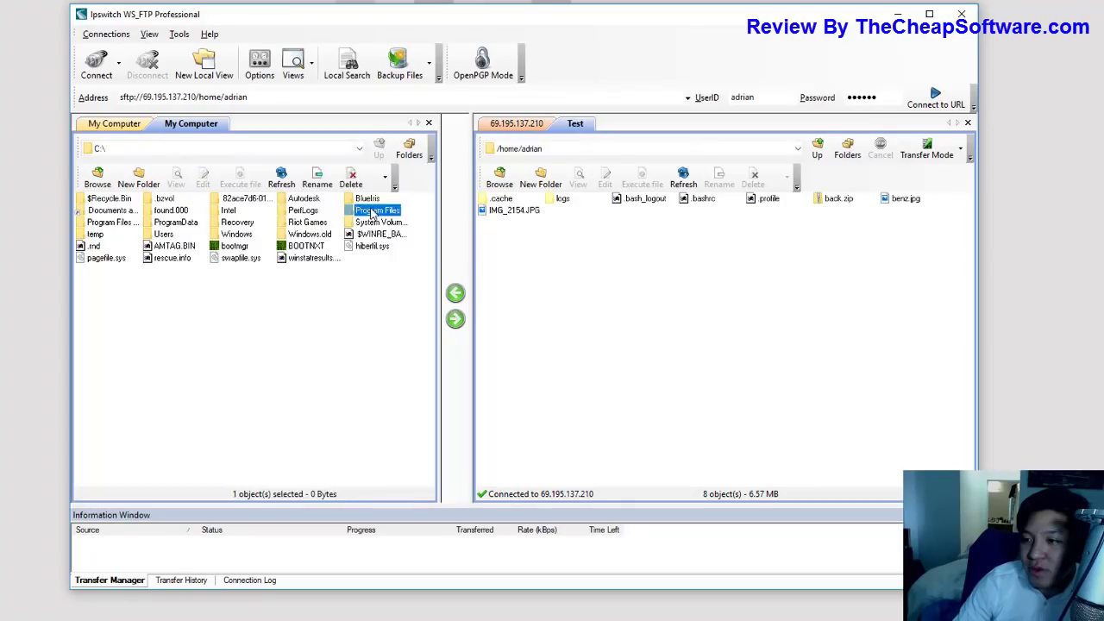
left_click(102, 126)
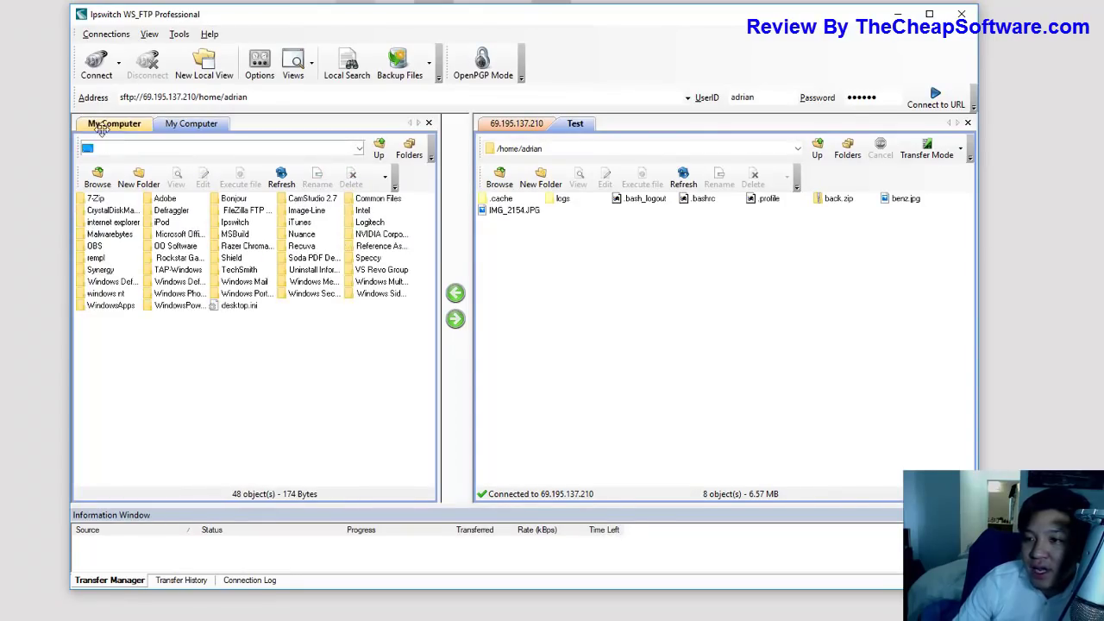
left_click(171, 126)
left_click(129, 123)
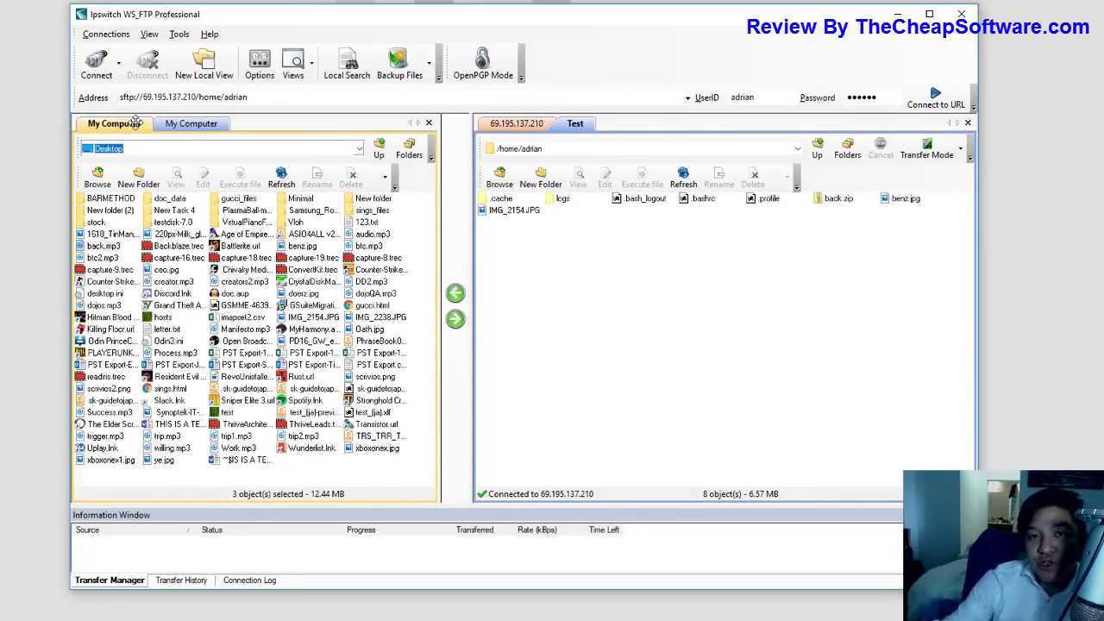
Upload dojos.mp3 from the local Desktop to the Test site's home folder and select the remote copy.
left_click(589, 301)
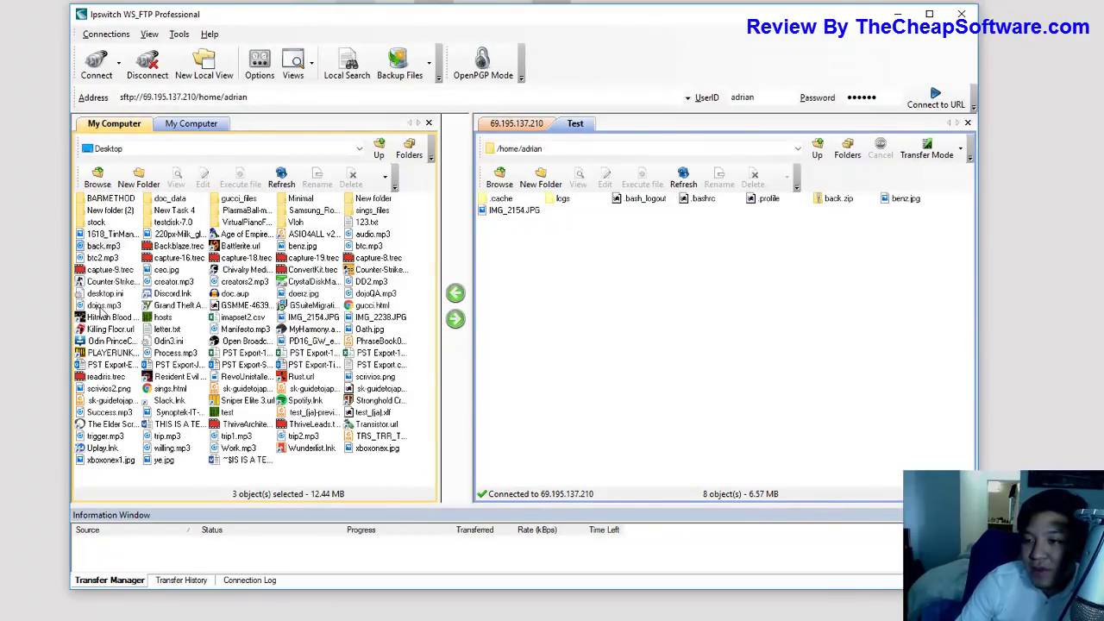
left_click_drag(104, 307, 571, 290)
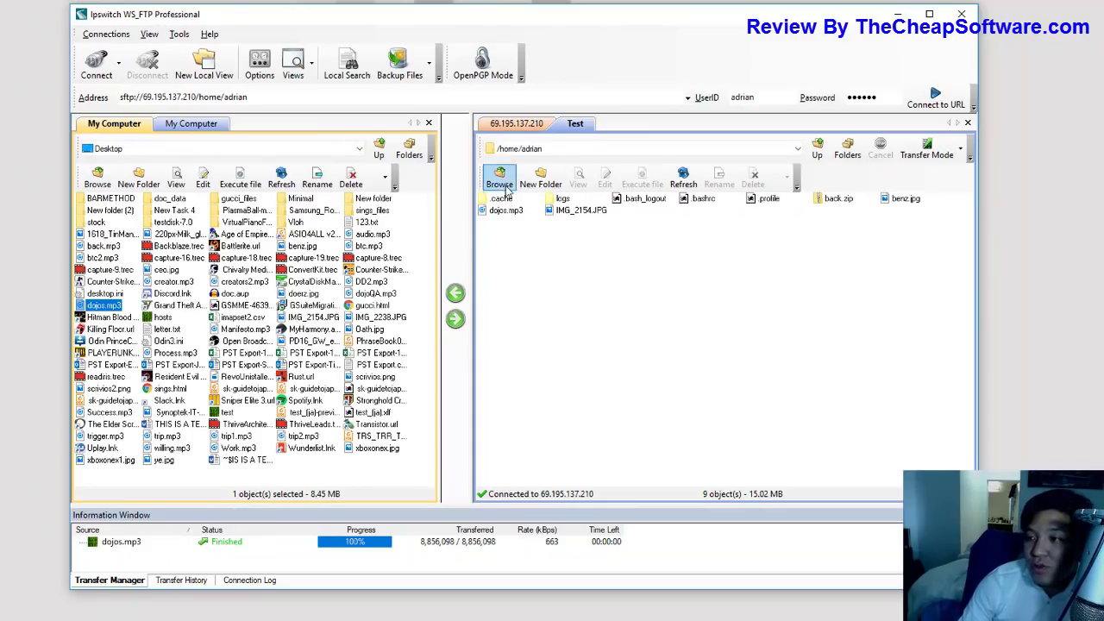
left_click(507, 212)
View the remote image IMG_2154.JPG from the Test site and close the photo viewer.
left_click(587, 214)
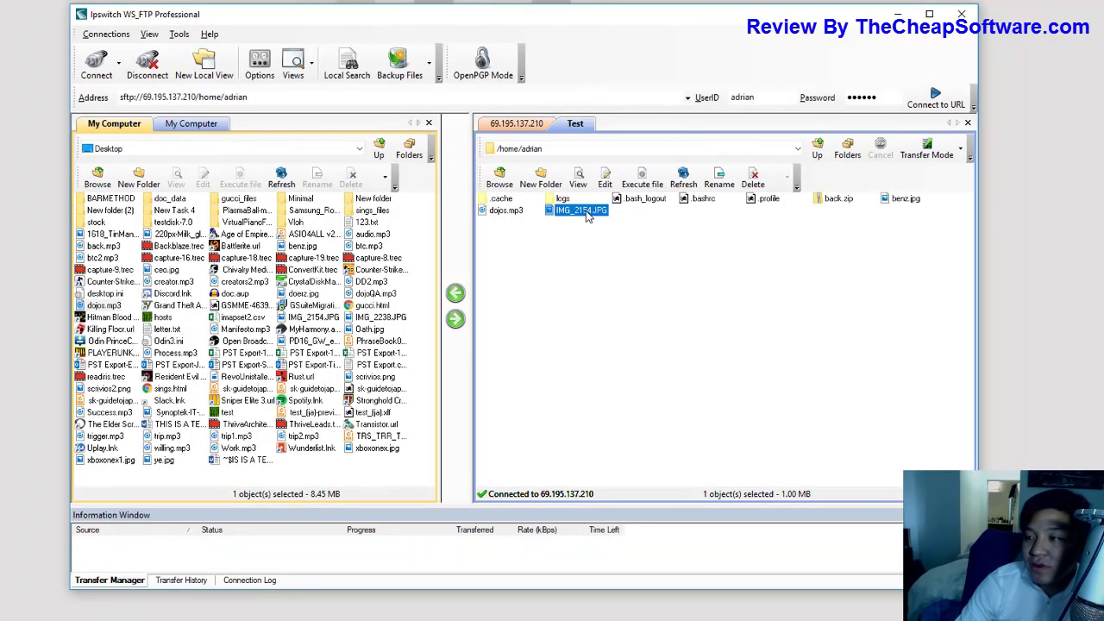
double_click(587, 214)
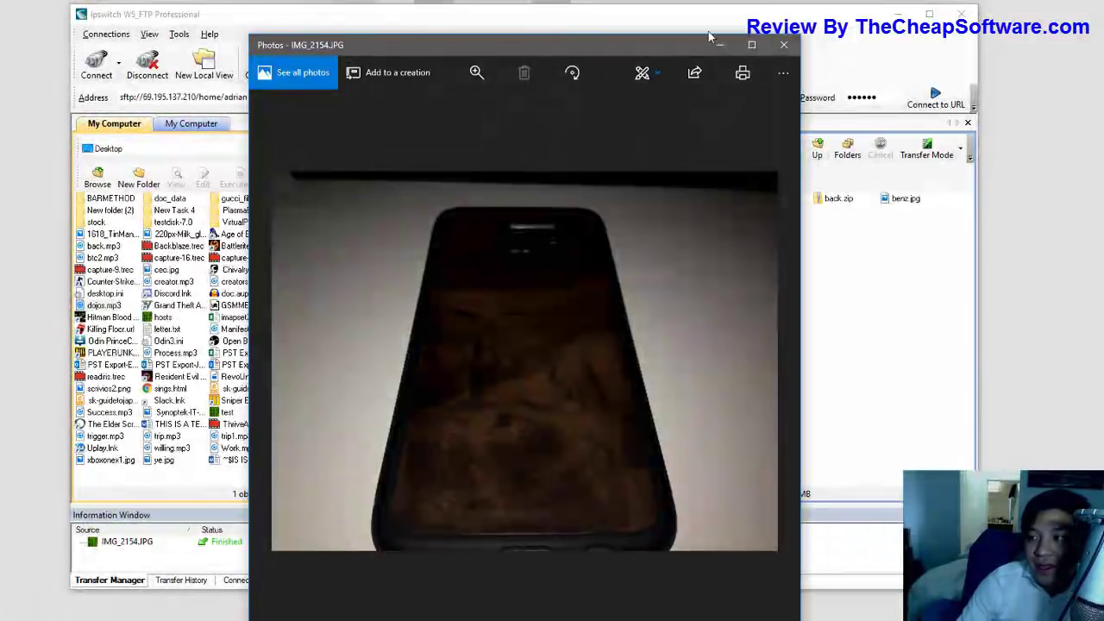
left_click(784, 47)
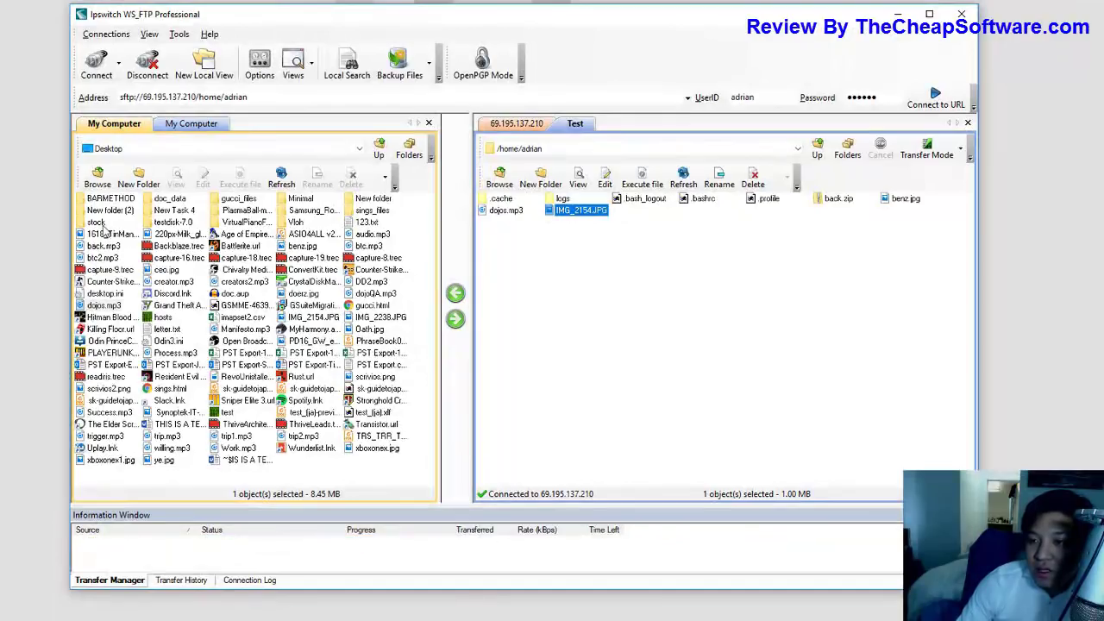
Open the stock folder in the Desktop local view and close the second local view showing Program Files.
double_click(96, 223)
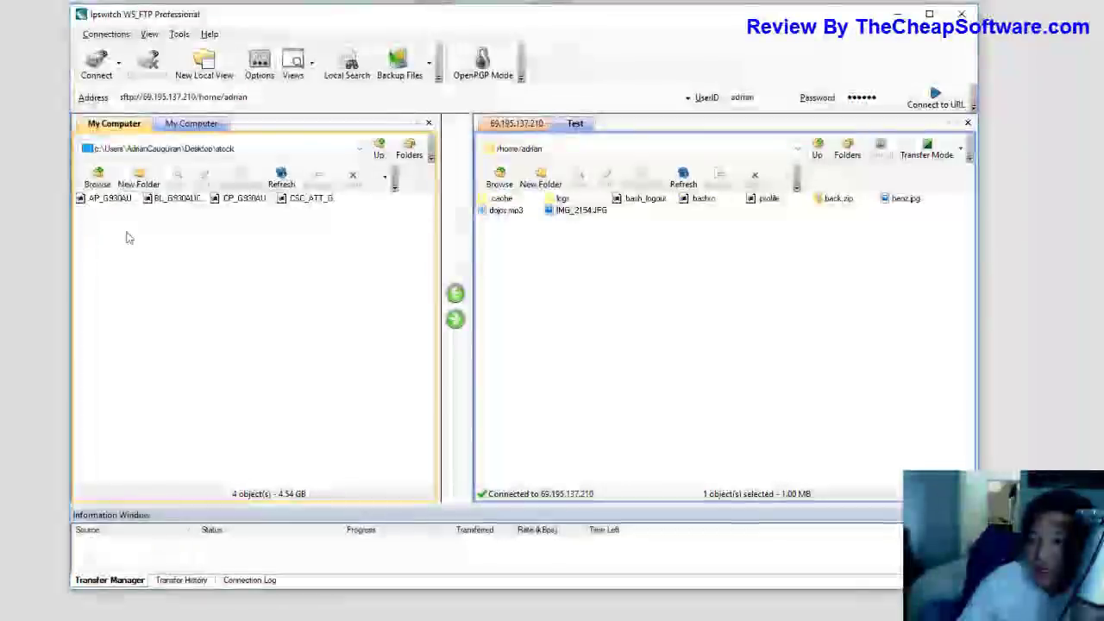
left_click(179, 123)
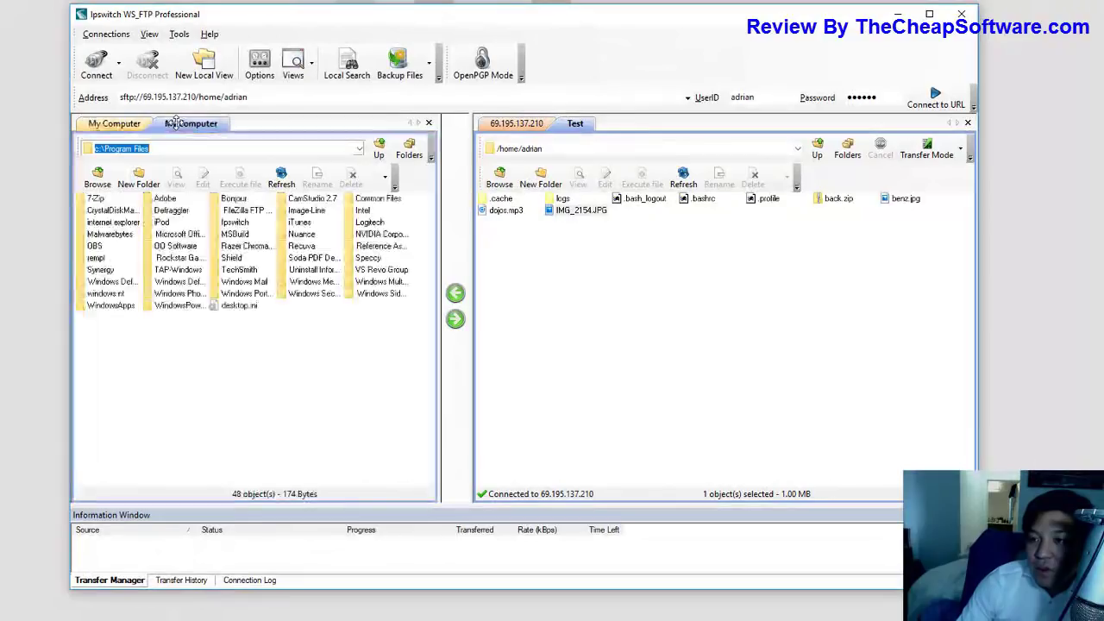
left_click(428, 123)
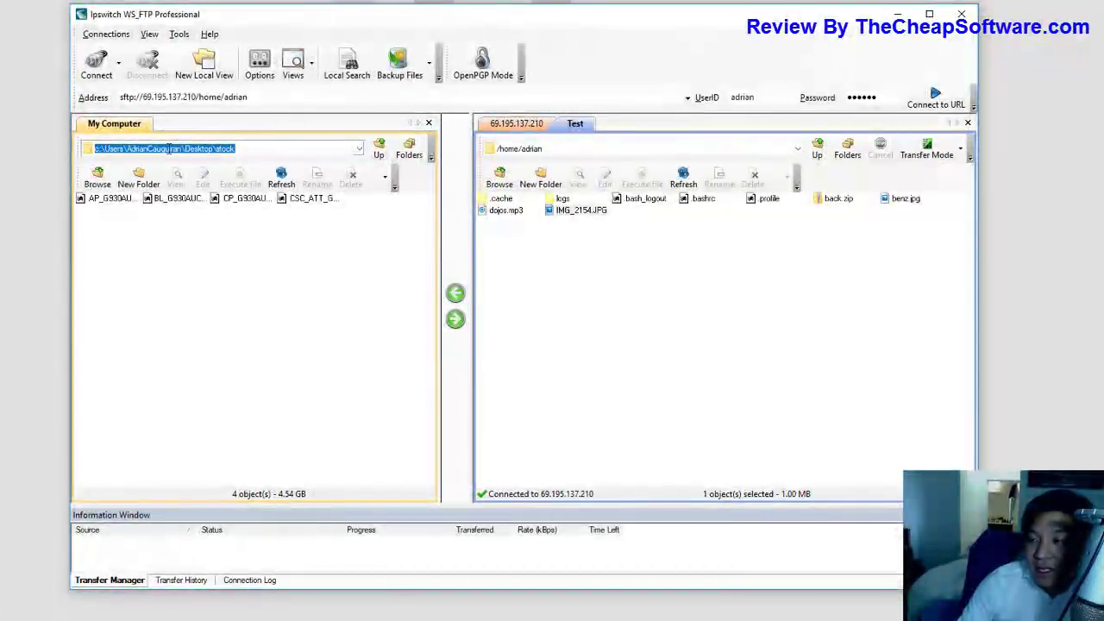
Browse the Test site to its root folder, showing the remote folder tree and hiding it again.
left_click(573, 124)
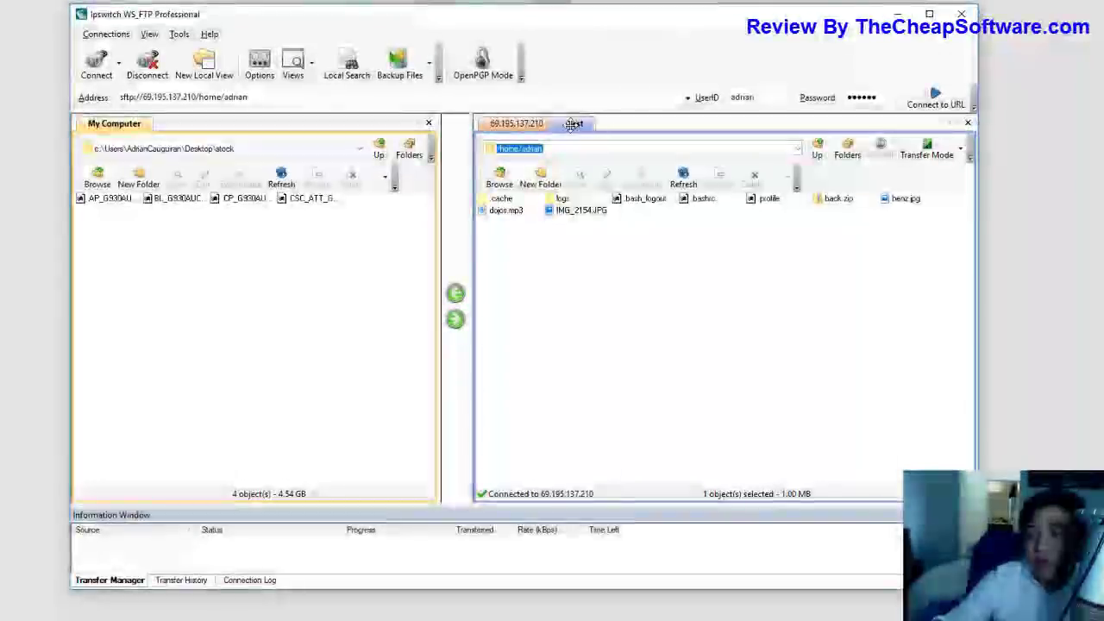
left_click(688, 366)
left_click(553, 149)
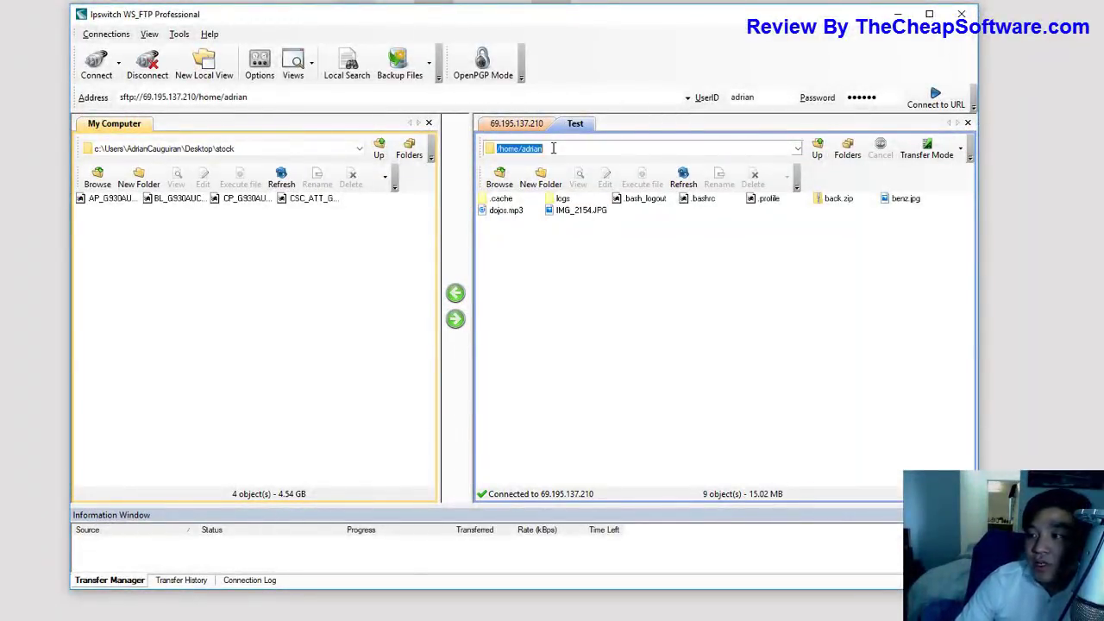
left_click(846, 150)
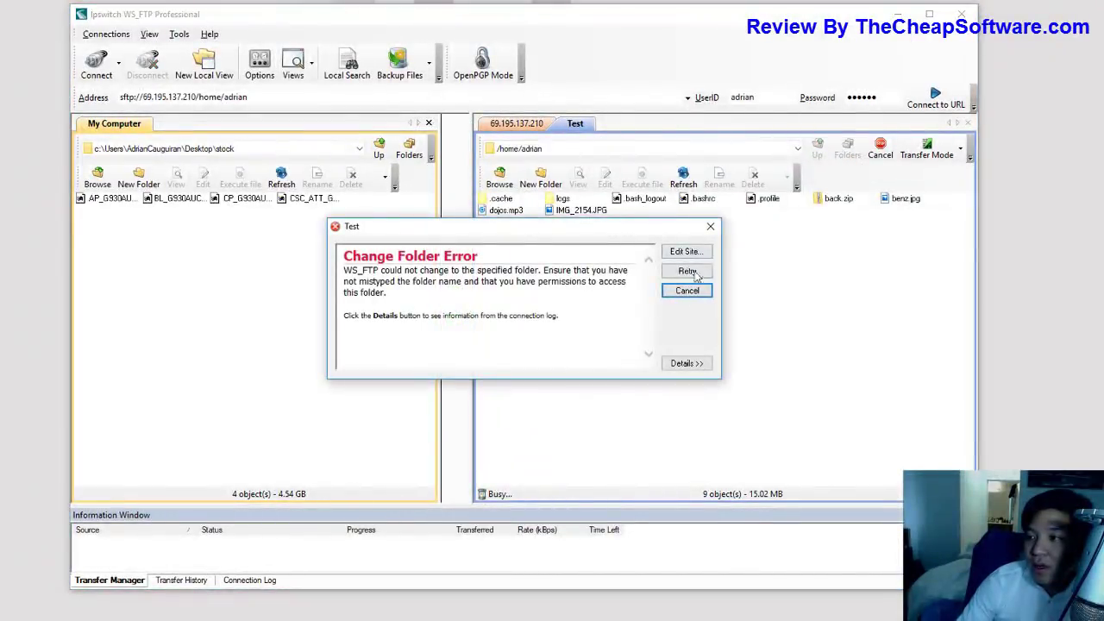
key("Return")
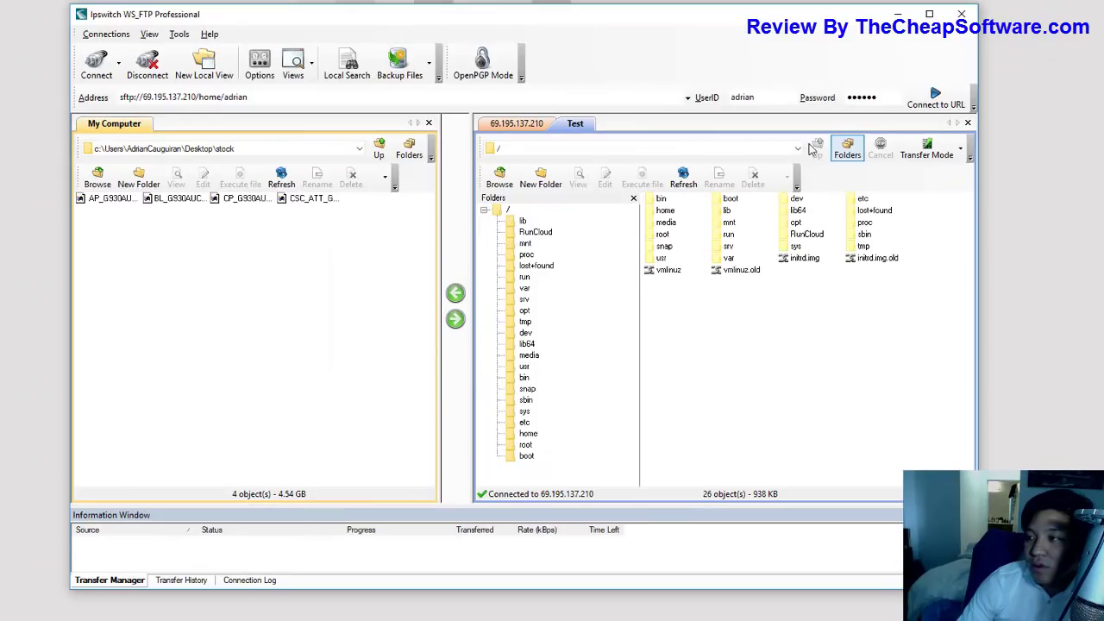
left_click(843, 151)
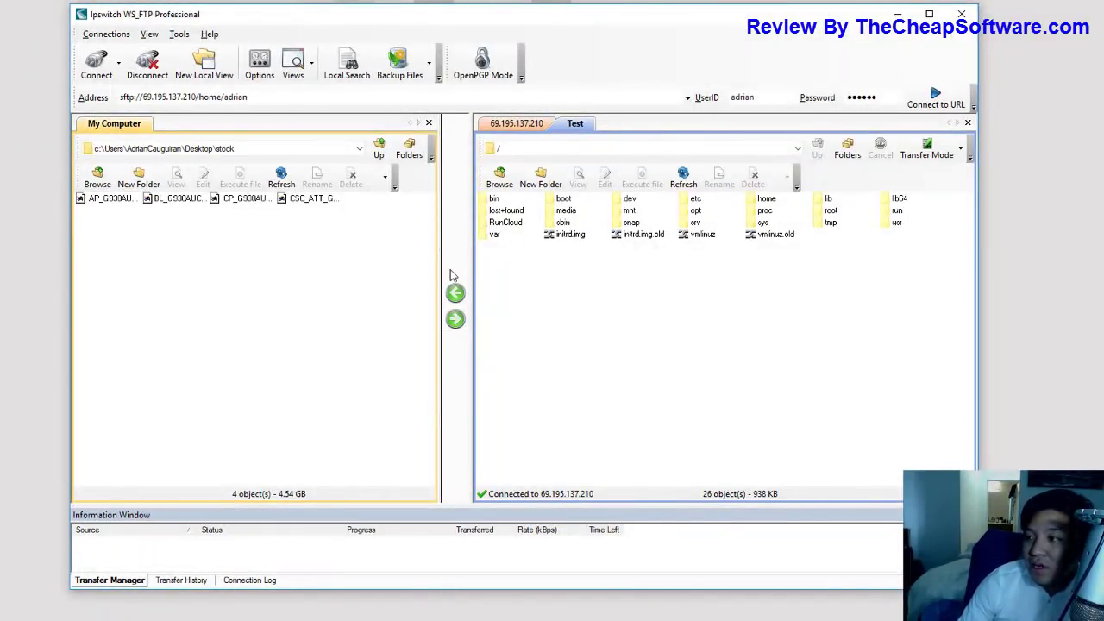
left_click(122, 76)
left_click(243, 38)
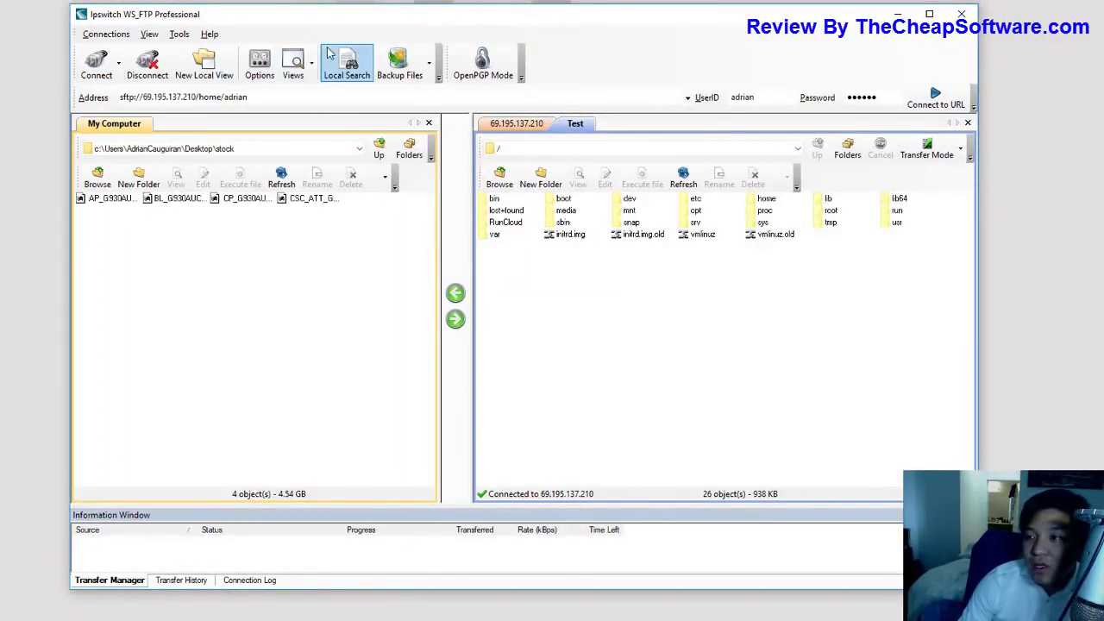
Open the program options and review the Internet Connection, General, SSL Client Certificates and SSH Client Keys settings.
left_click(258, 62)
left_click(414, 191)
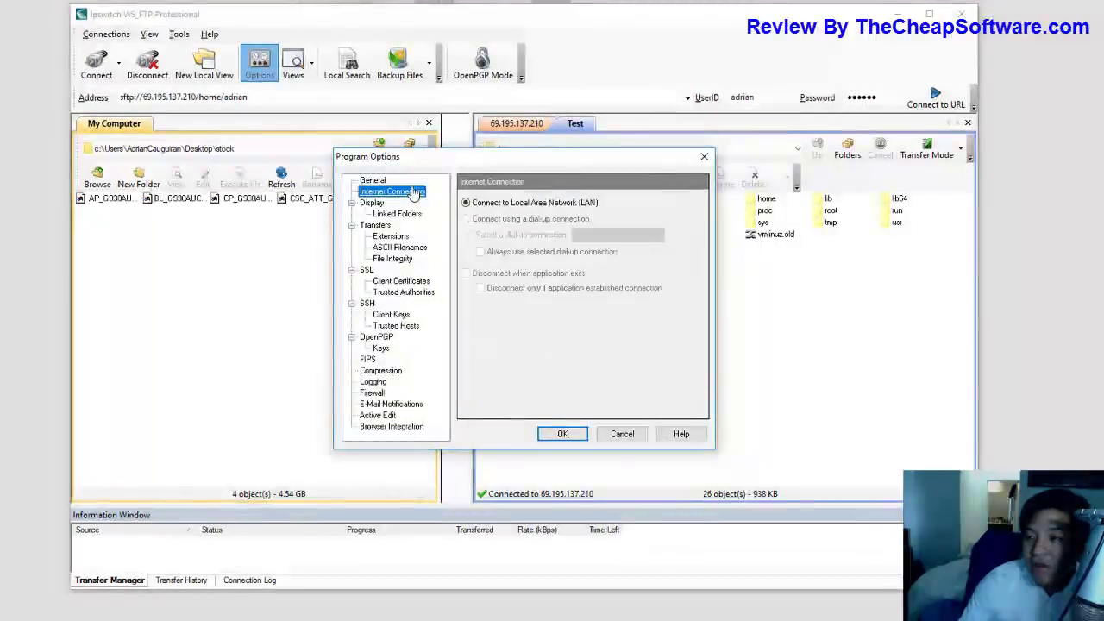
left_click(376, 181)
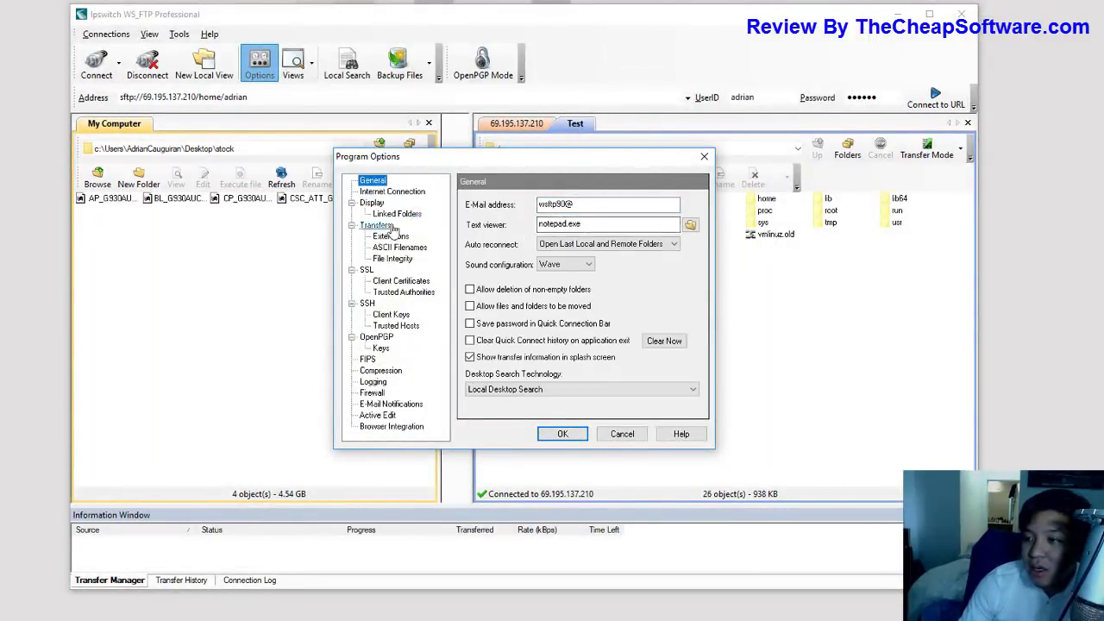
left_click(399, 282)
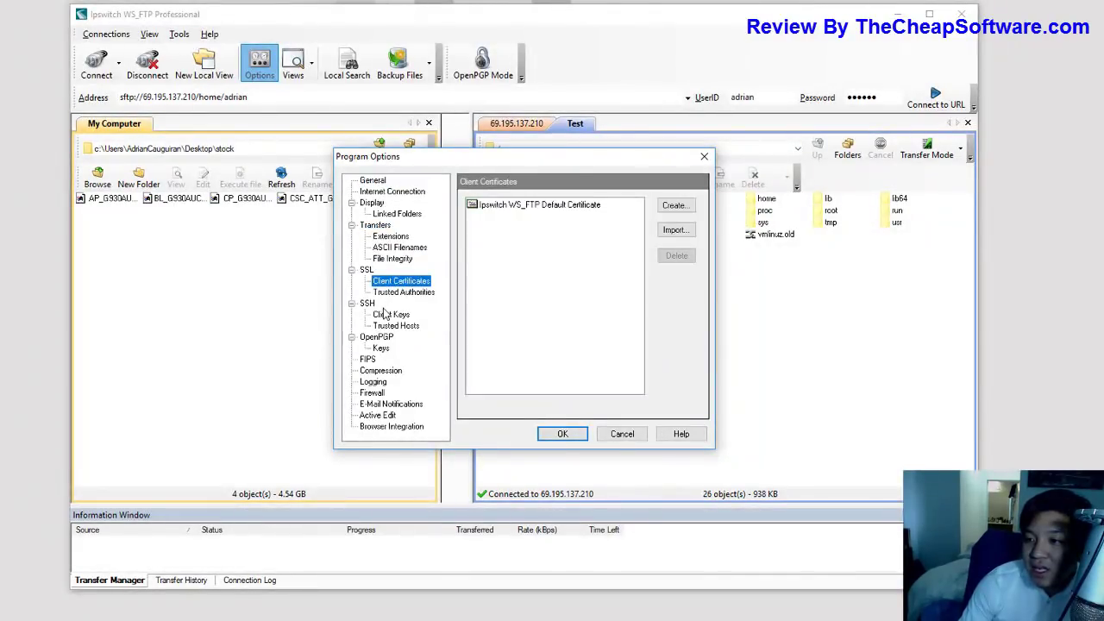
left_click(388, 316)
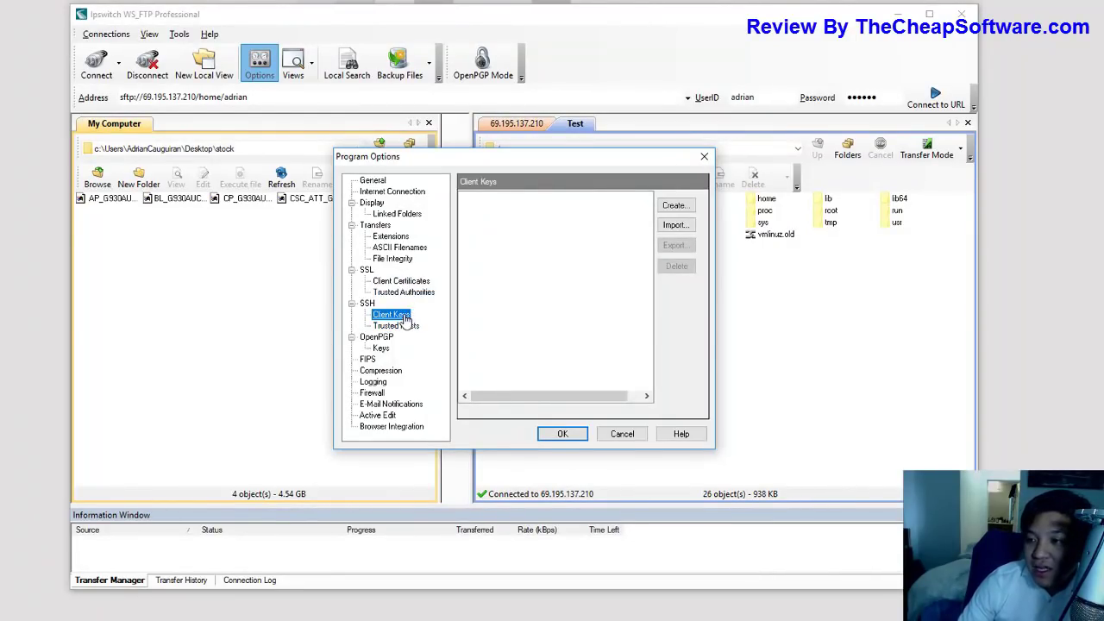
Review the OpenPGP, Logging, Firewall and E-Mail Notifications settings in the program options and close them.
left_click(386, 338)
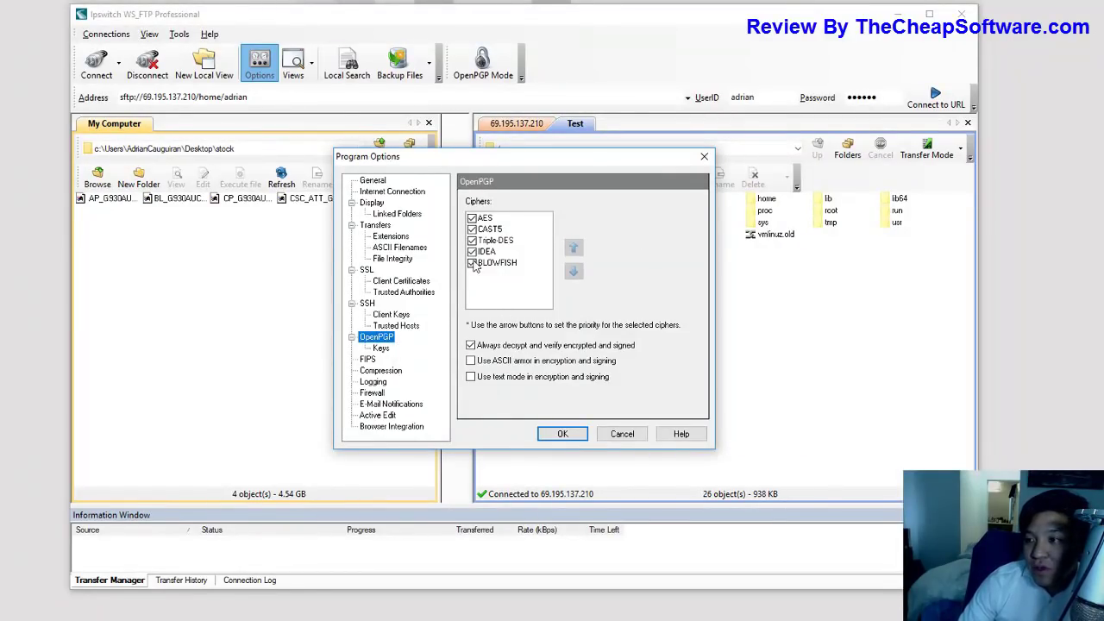
left_click(383, 385)
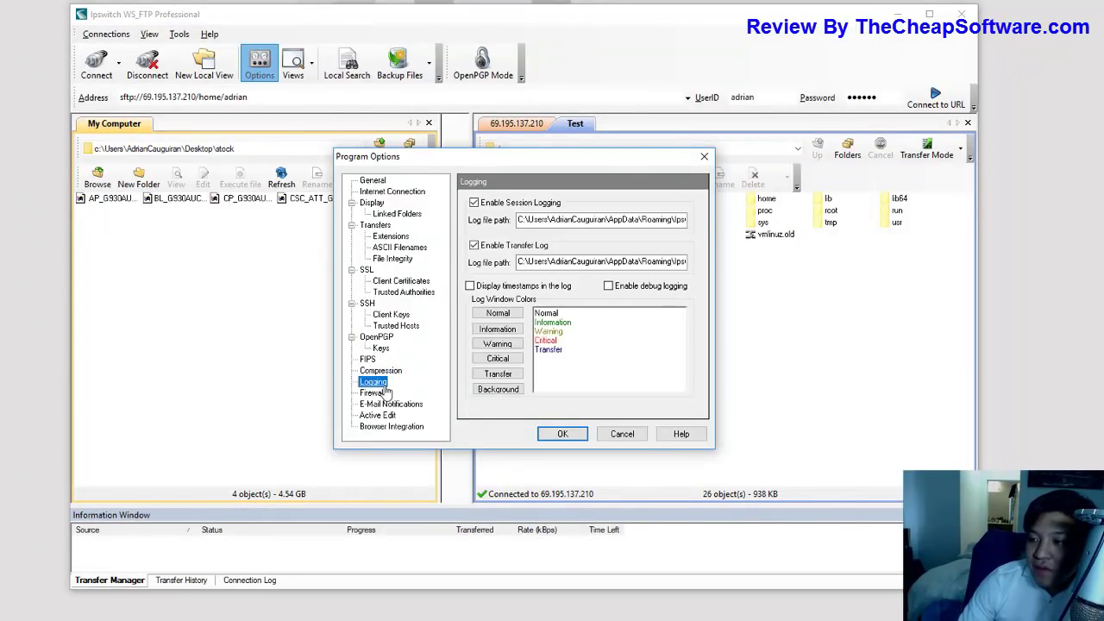
left_click(385, 394)
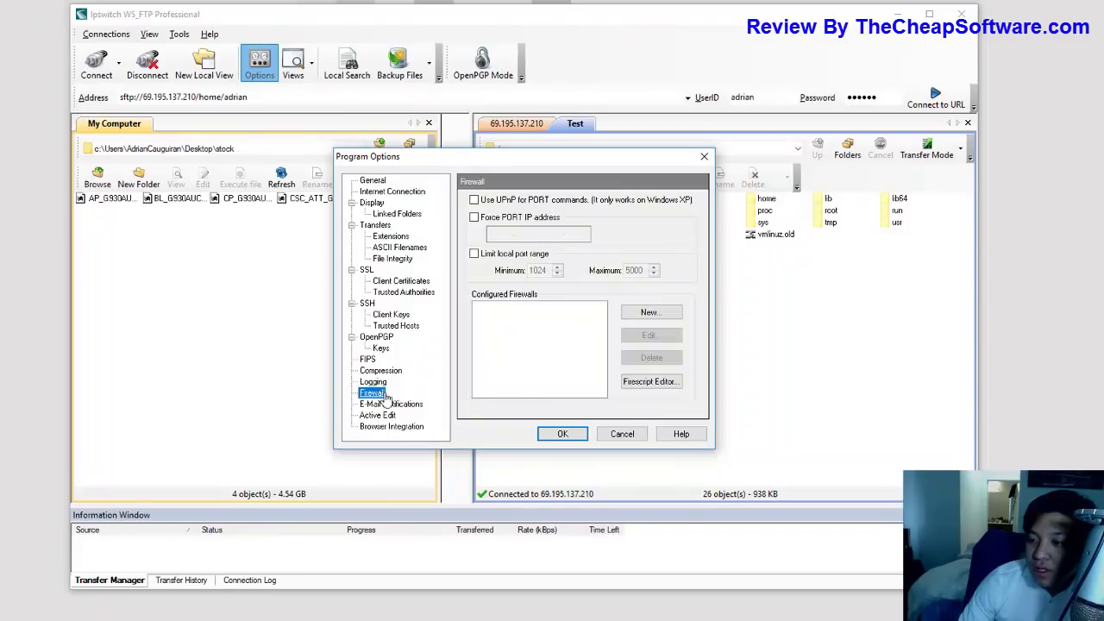
left_click(397, 405)
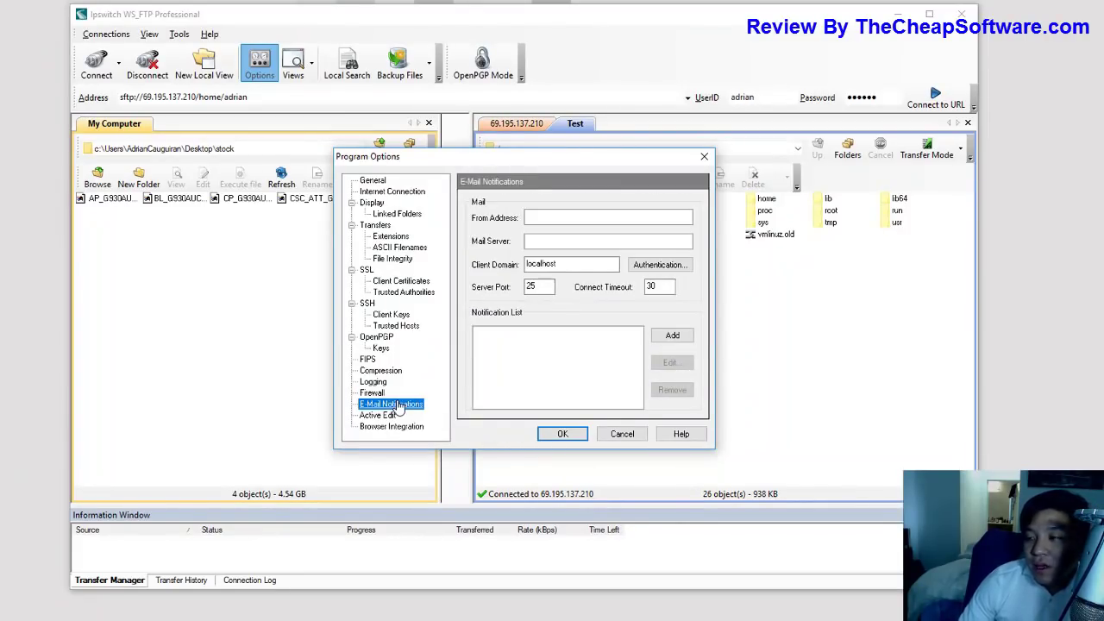
left_click(563, 436)
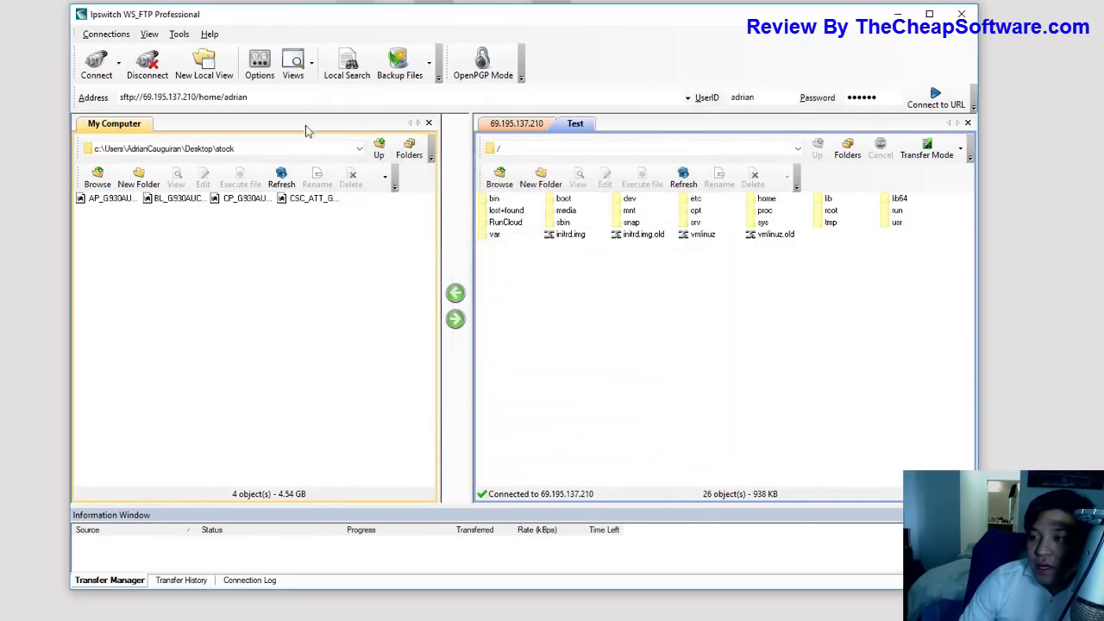
Look at the OpenPGP Mode description among the transfer tools and dismiss it without entering the mode.
left_click(183, 36)
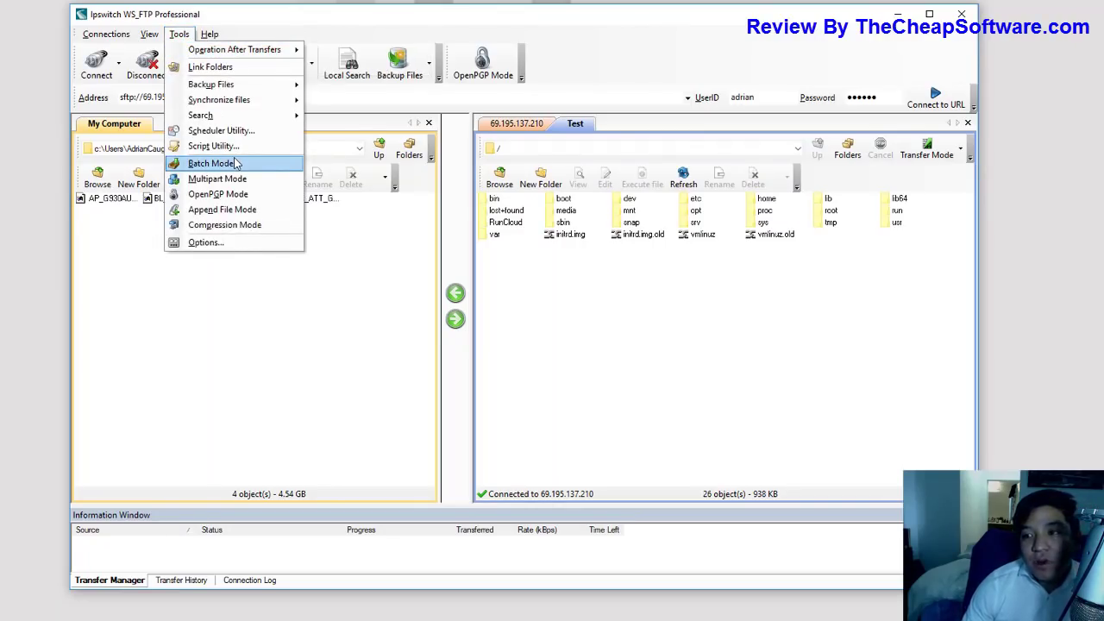
left_click(236, 196)
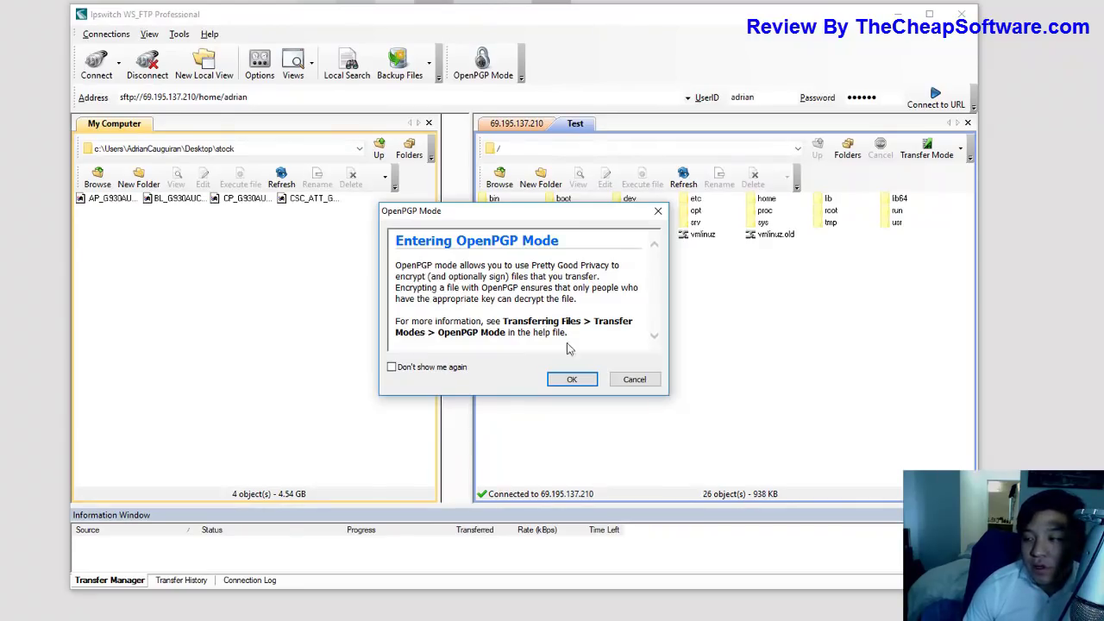
left_click(633, 379)
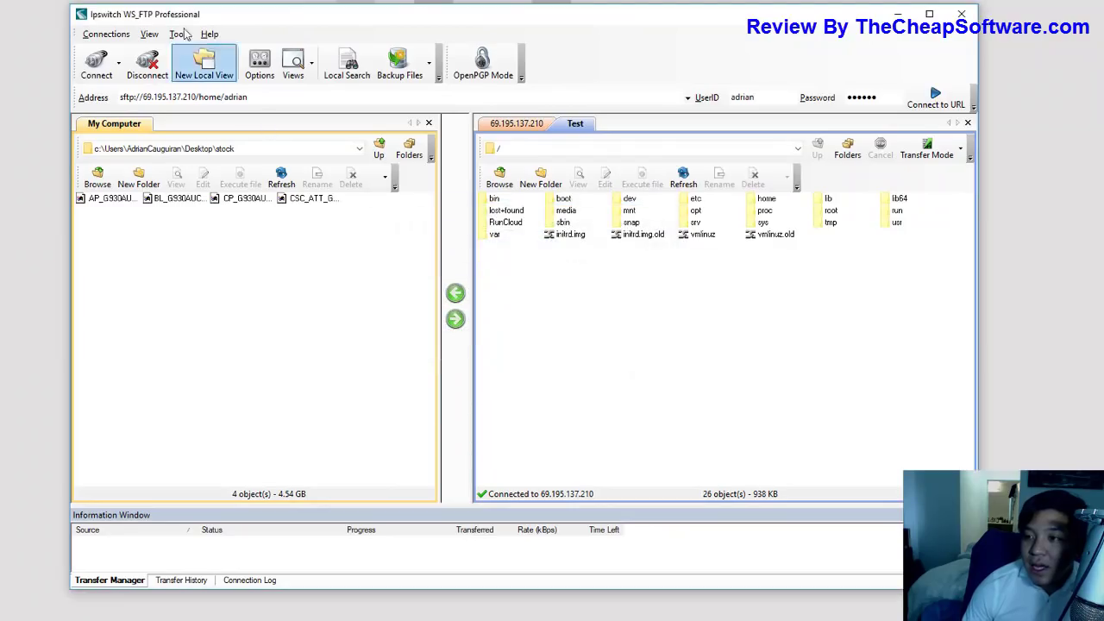
Turn on Compression Mode for the Test site connection.
left_click(175, 35)
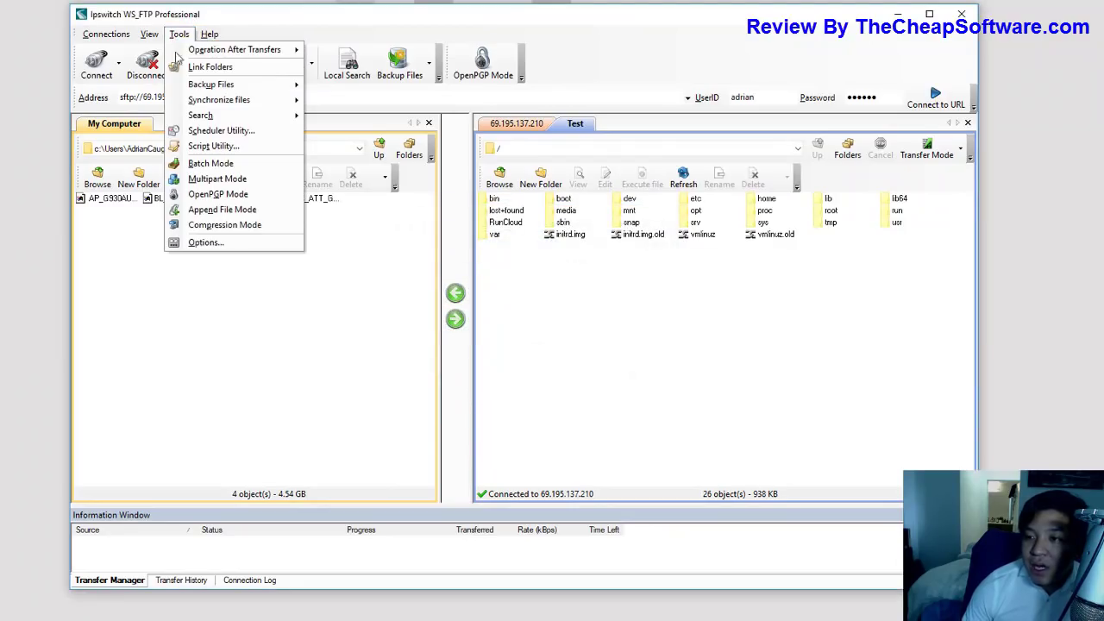
left_click(229, 226)
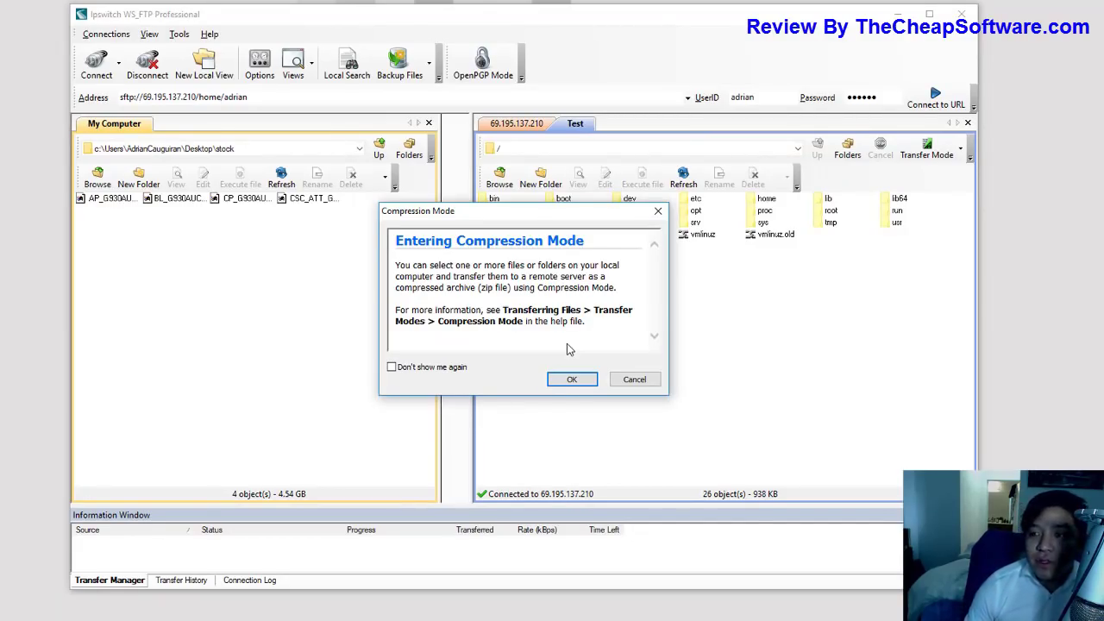
left_click(571, 382)
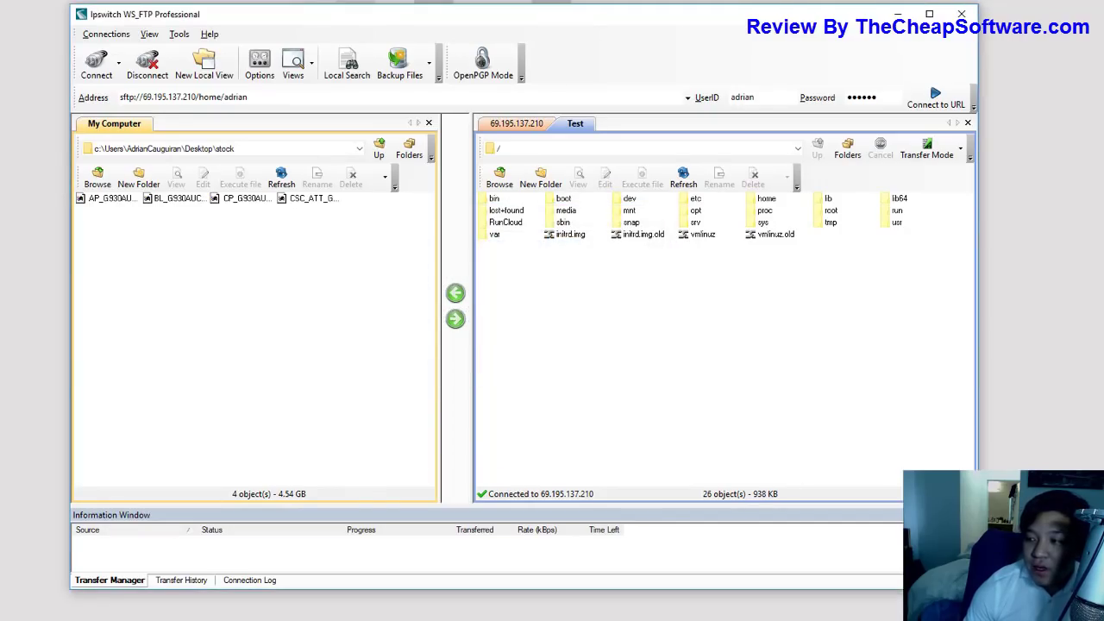
Open another remote connection to the SFTP address on 69.195.137.210 using the login details already filled in.
left_click(176, 151)
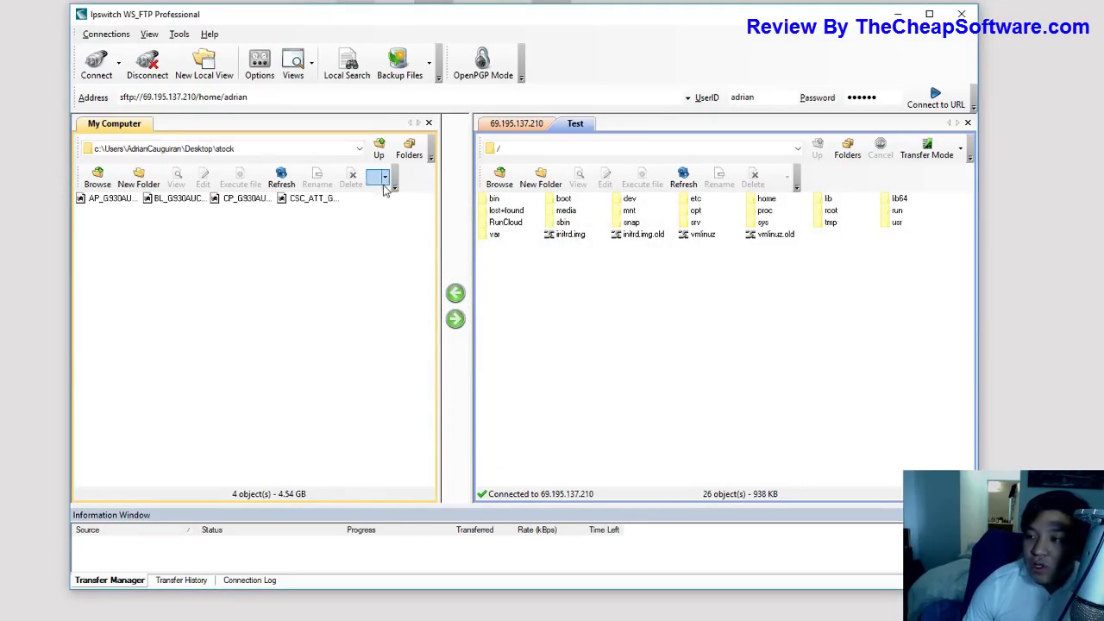
left_click(582, 125)
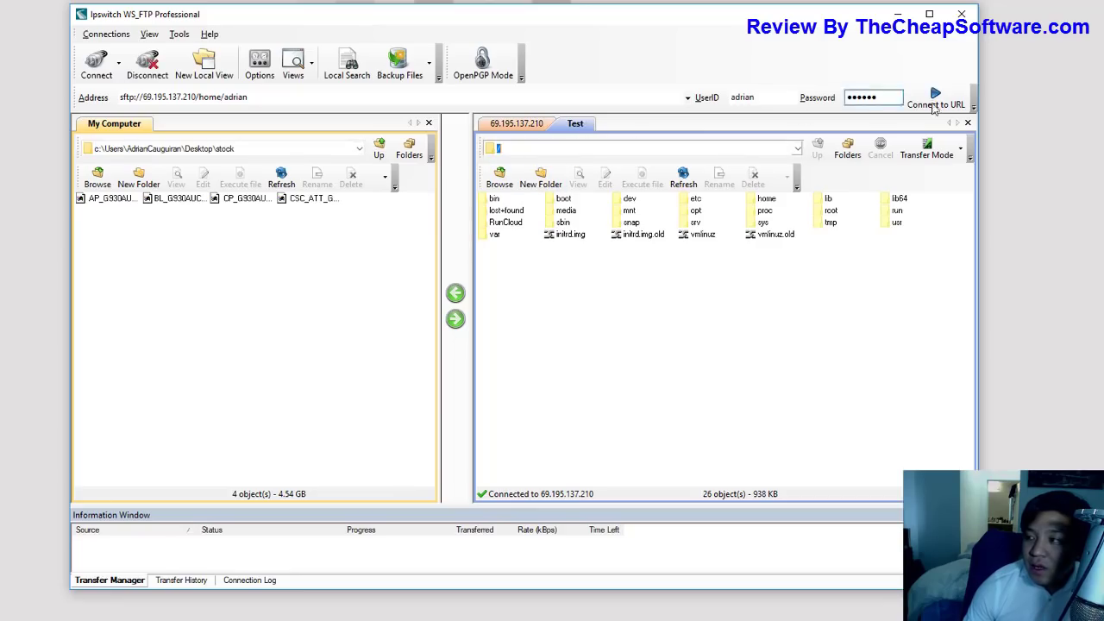
left_click(936, 99)
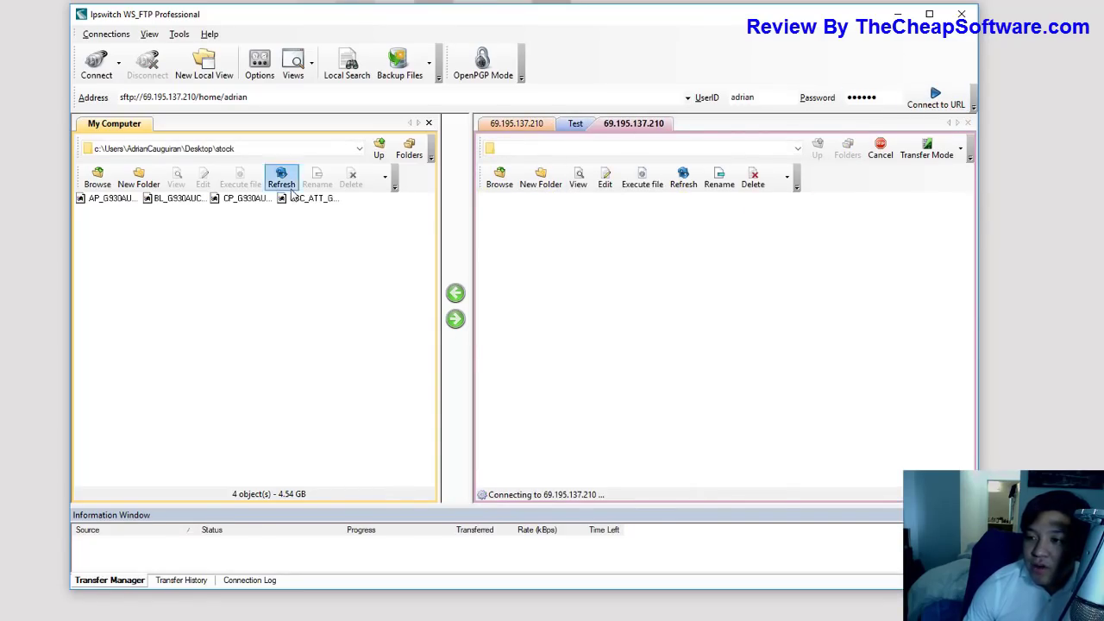
Return the local view to the Desktop, upload creator.mp3 to the remote home folder and pause its transfer.
left_click(378, 148)
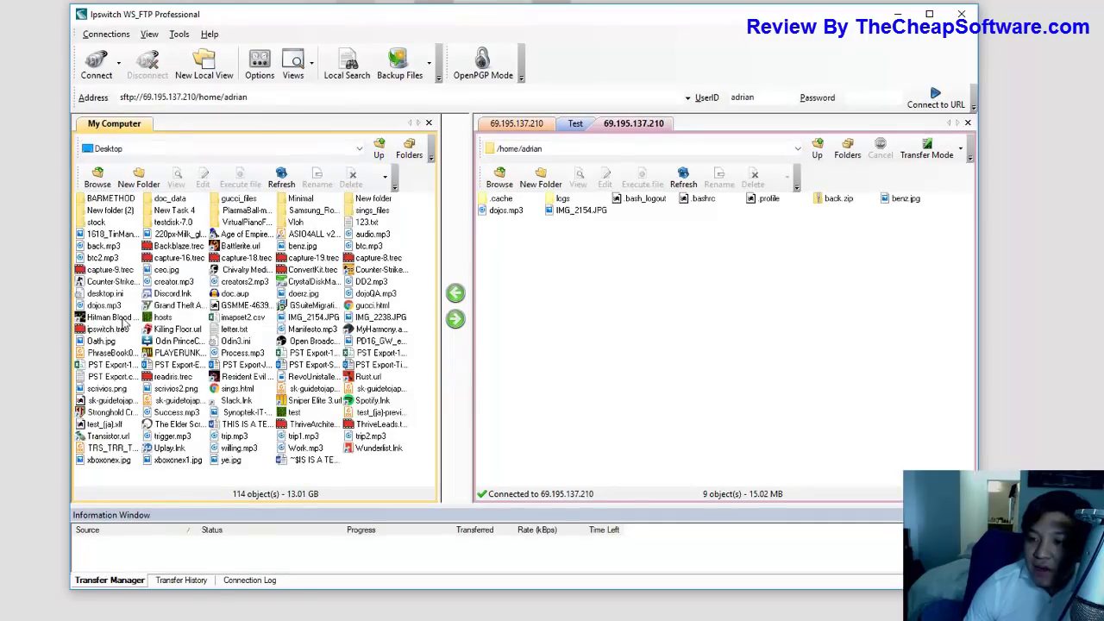
left_click_drag(170, 288, 577, 290)
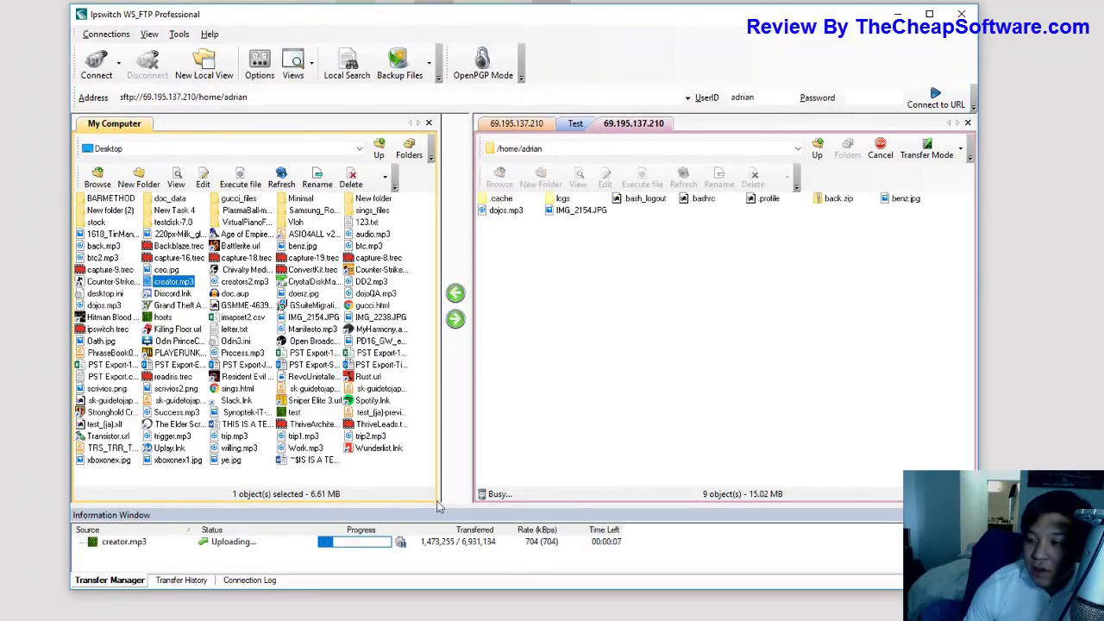
right_click(596, 543)
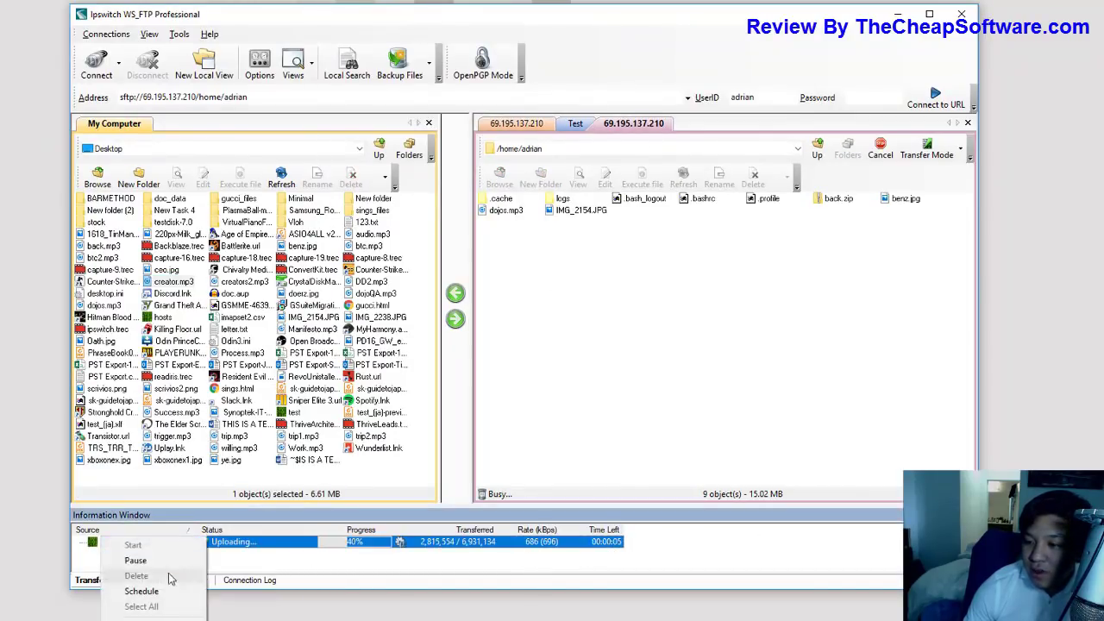
right_click(231, 543)
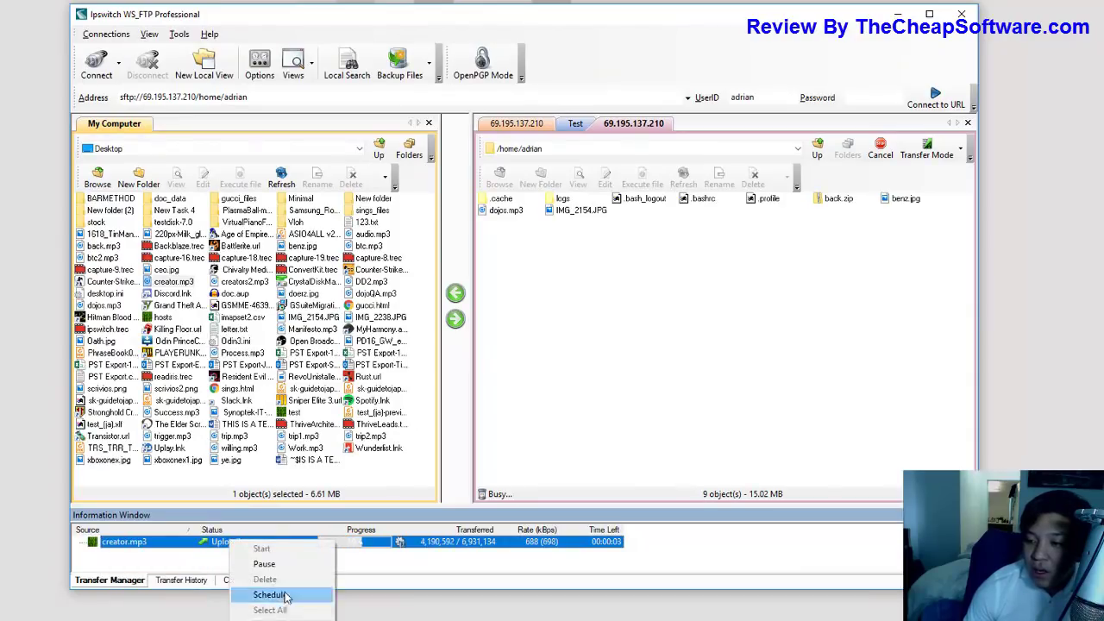
right_click(377, 543)
left_click(410, 565)
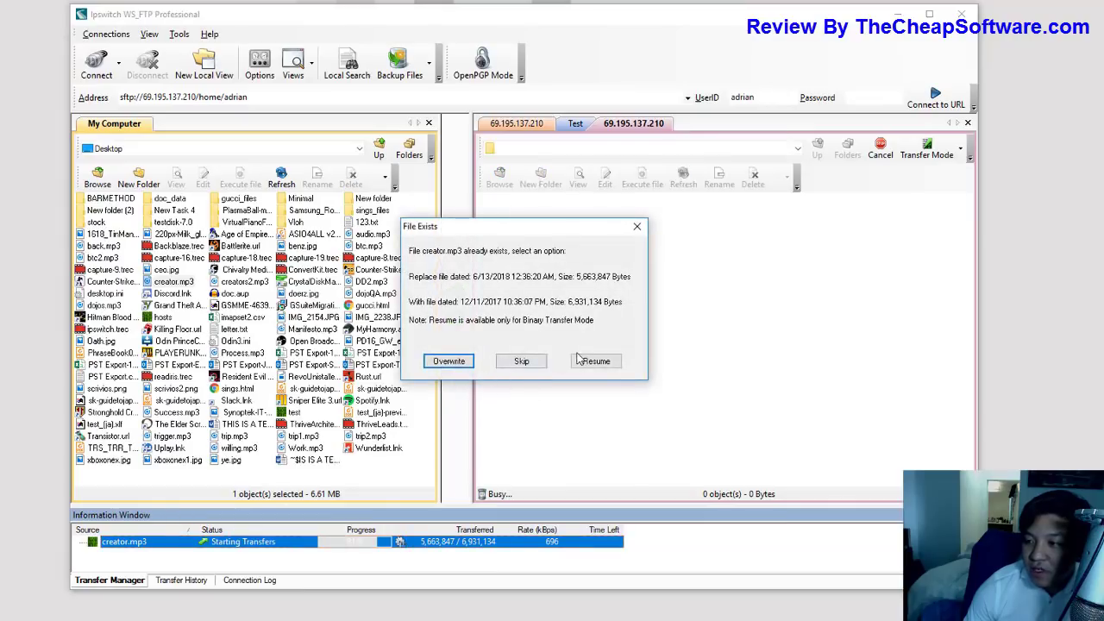
Dismiss the file-exists choice for creator.mp3 and remove its entry from the transfer list.
left_click(637, 228)
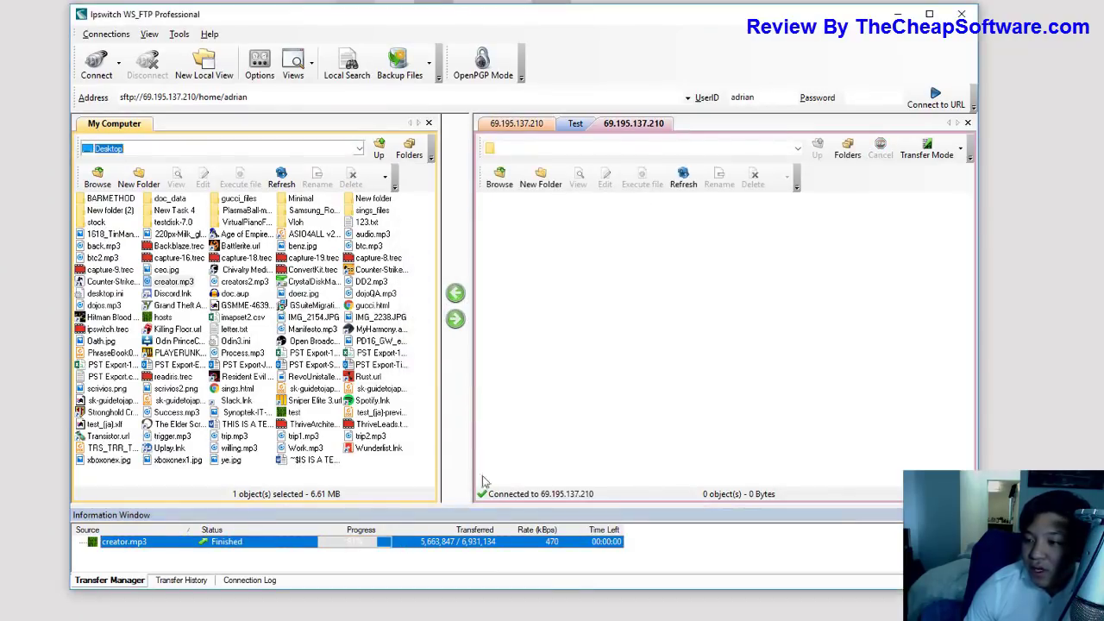
right_click(450, 543)
left_click(487, 585)
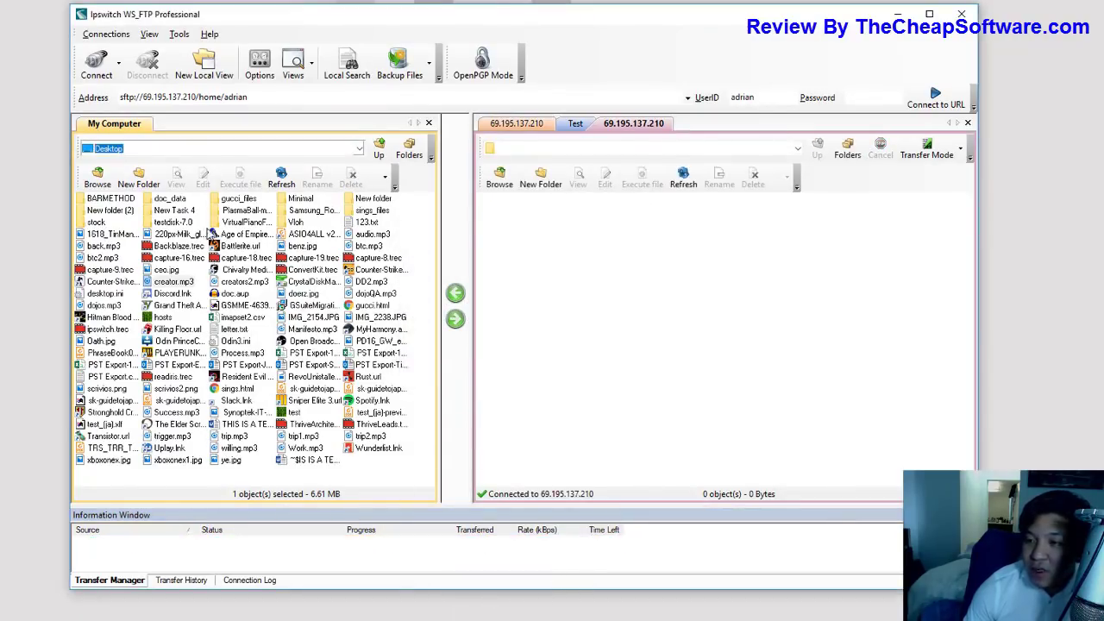
Turn on Compression Mode for the new connection, upload creator.mp3 from the Desktop as a zip archive, and select its transfer entry.
left_click(179, 34)
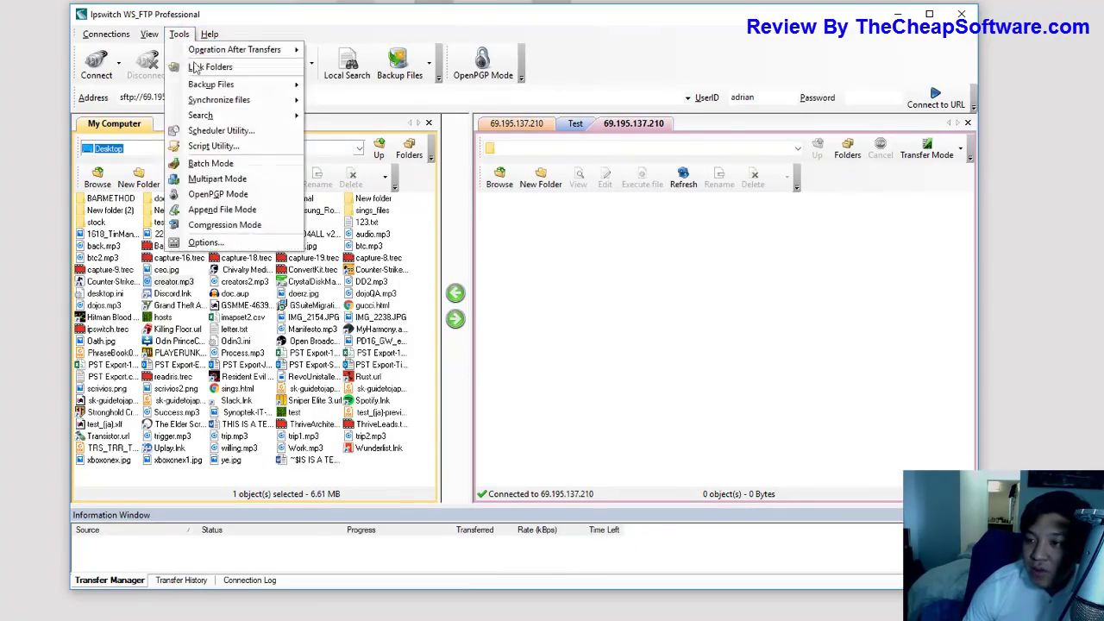
left_click(233, 226)
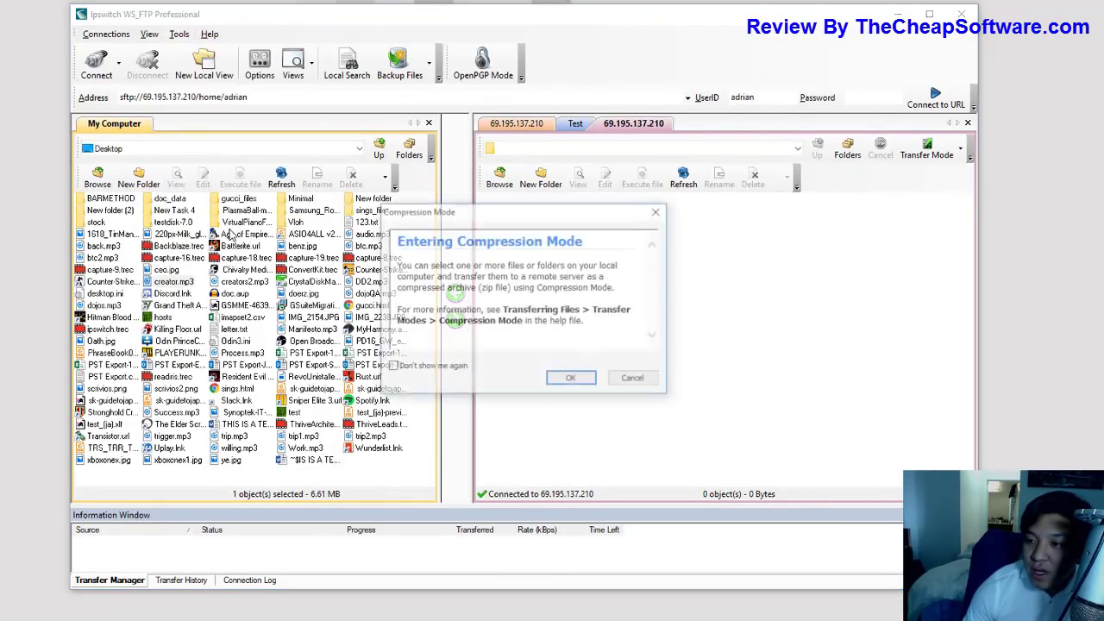
left_click(570, 379)
left_click_drag(167, 285, 550, 314)
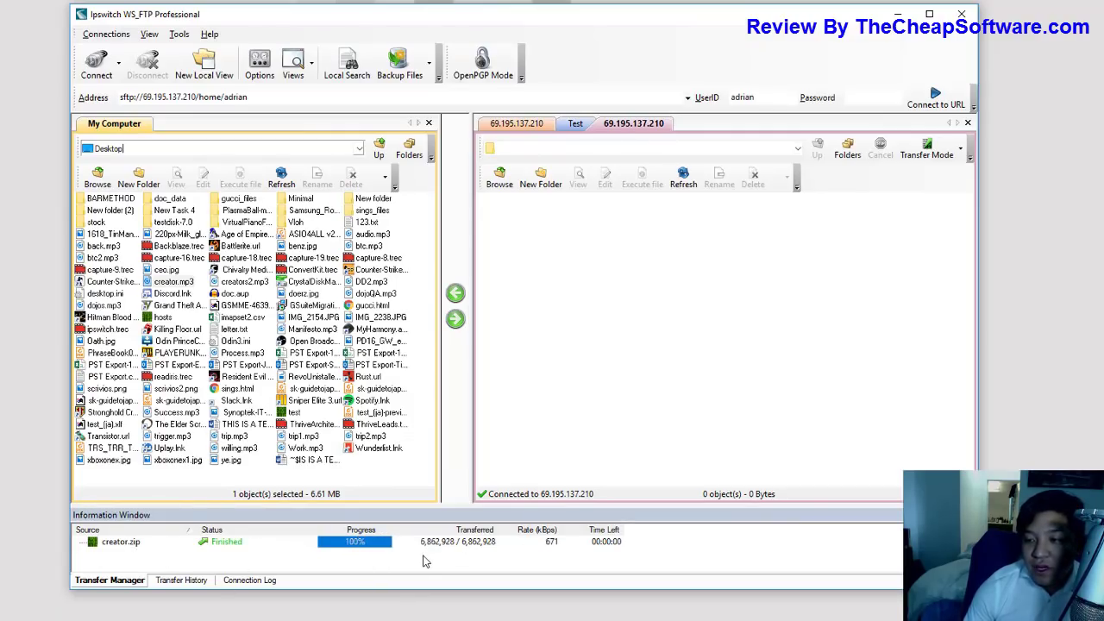
left_click(209, 547)
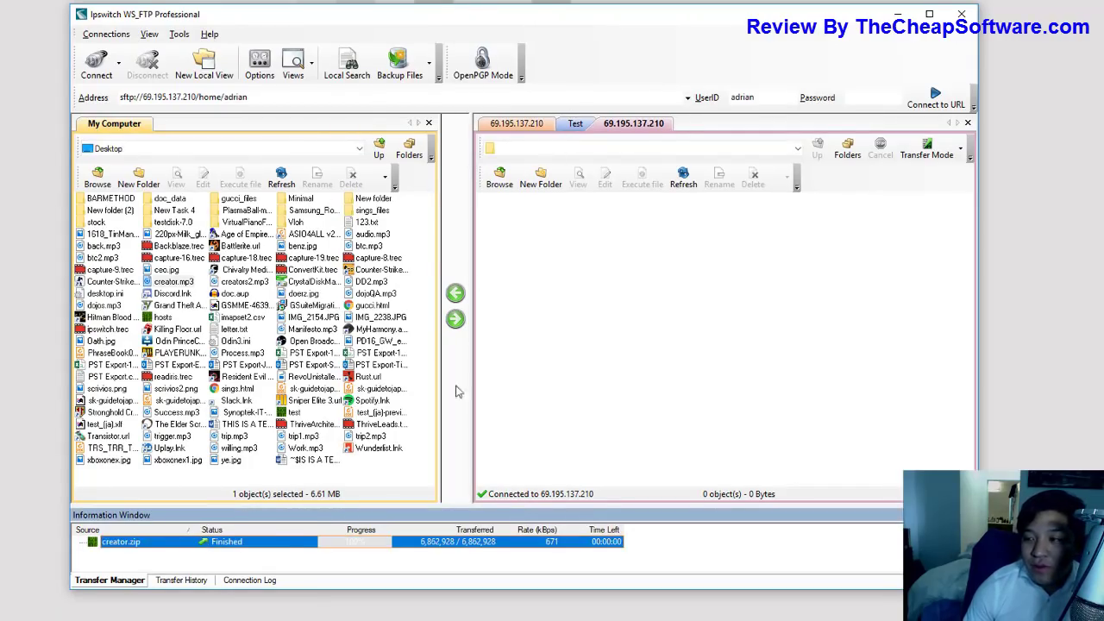
Switch to the Test connection, look over the available tools including Operation After Transfers, and open the Scheduler Utility.
left_click(574, 123)
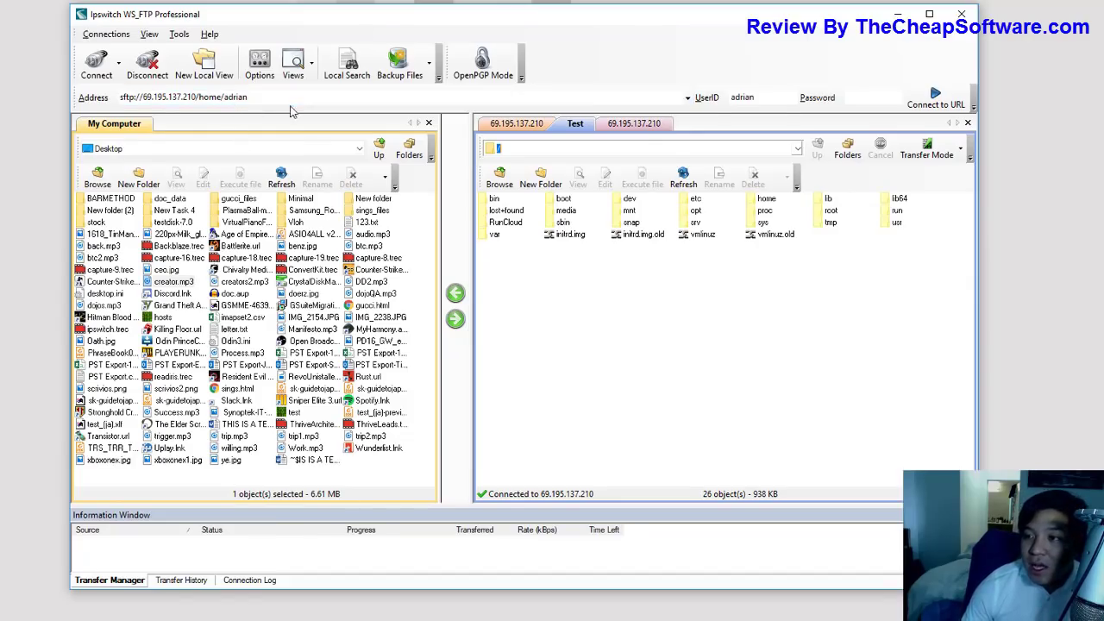
left_click(180, 34)
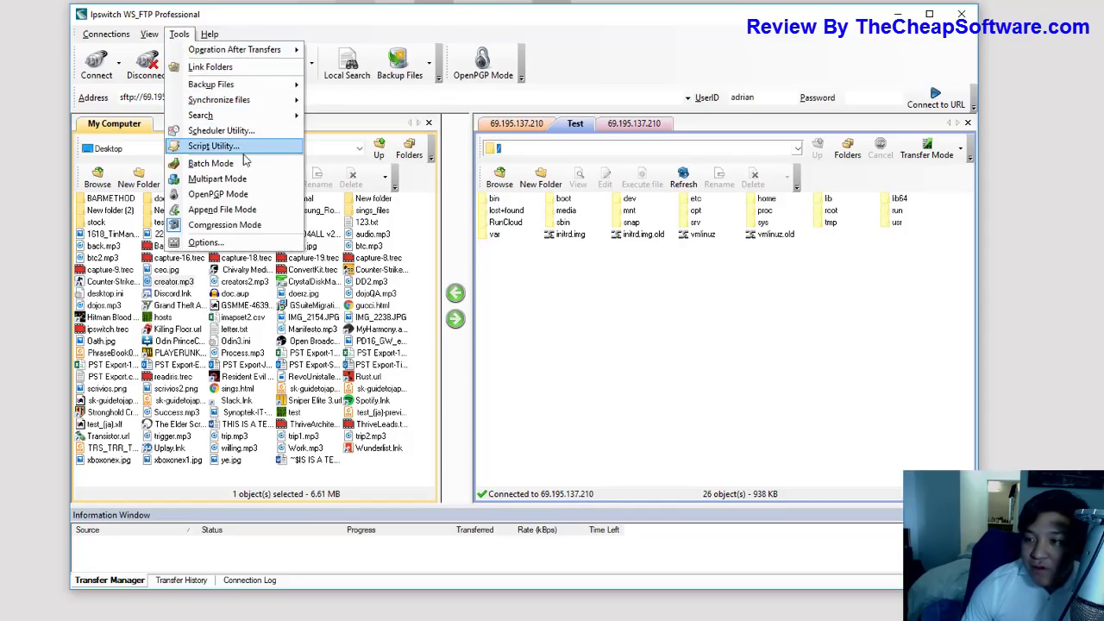
mouse_move(249, 58)
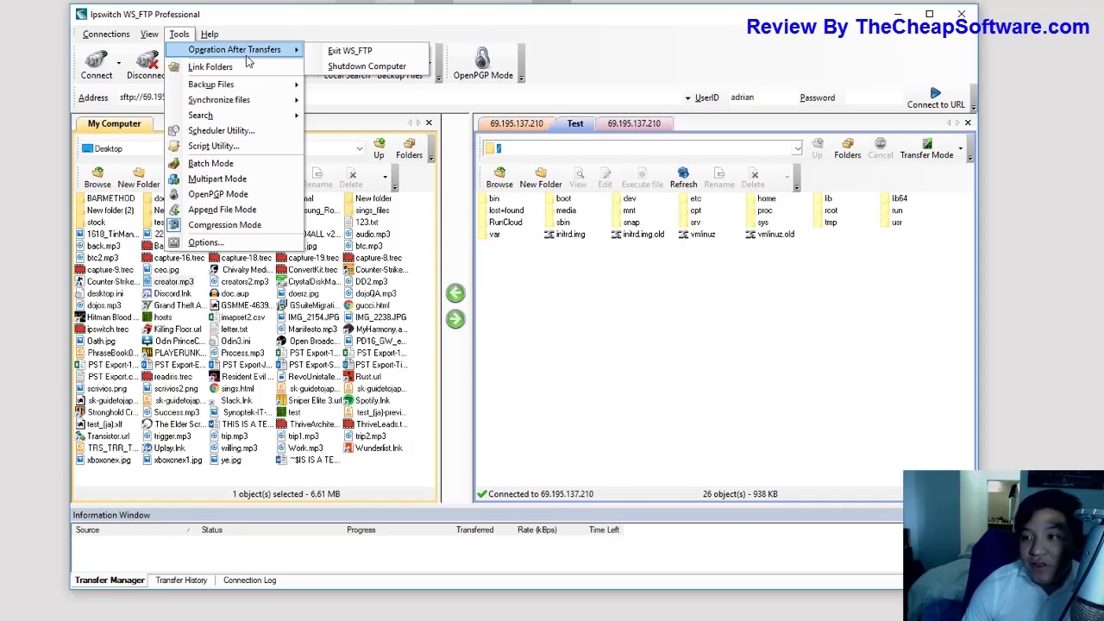
left_click(240, 130)
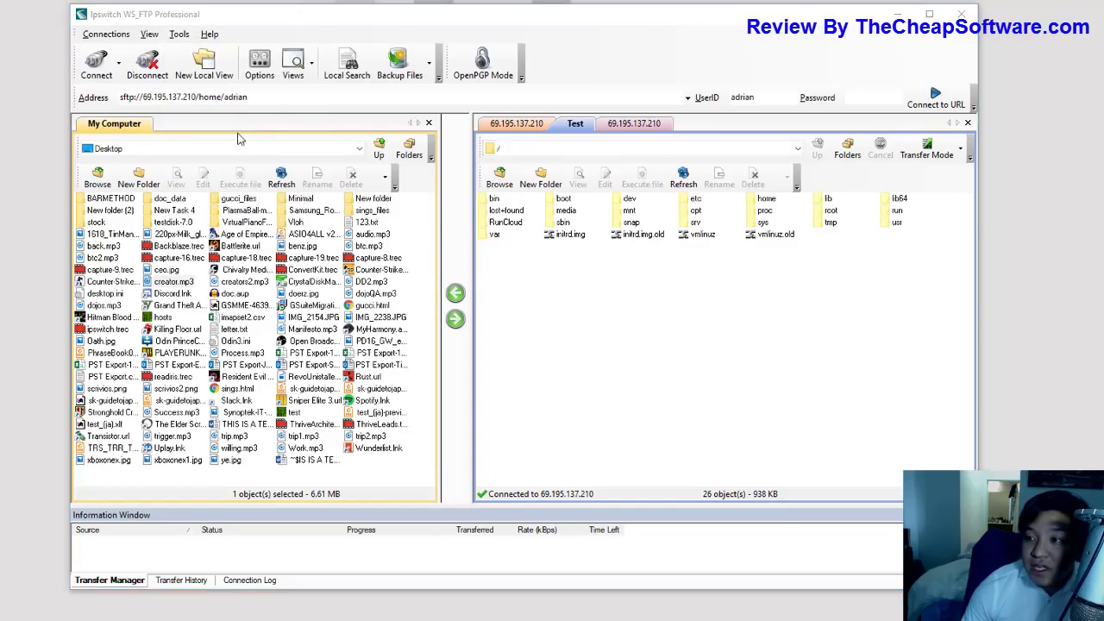
Examine the schedule properties for a new task in the WS_FTP Scheduler and close the scheduler without saving a task.
left_click(252, 118)
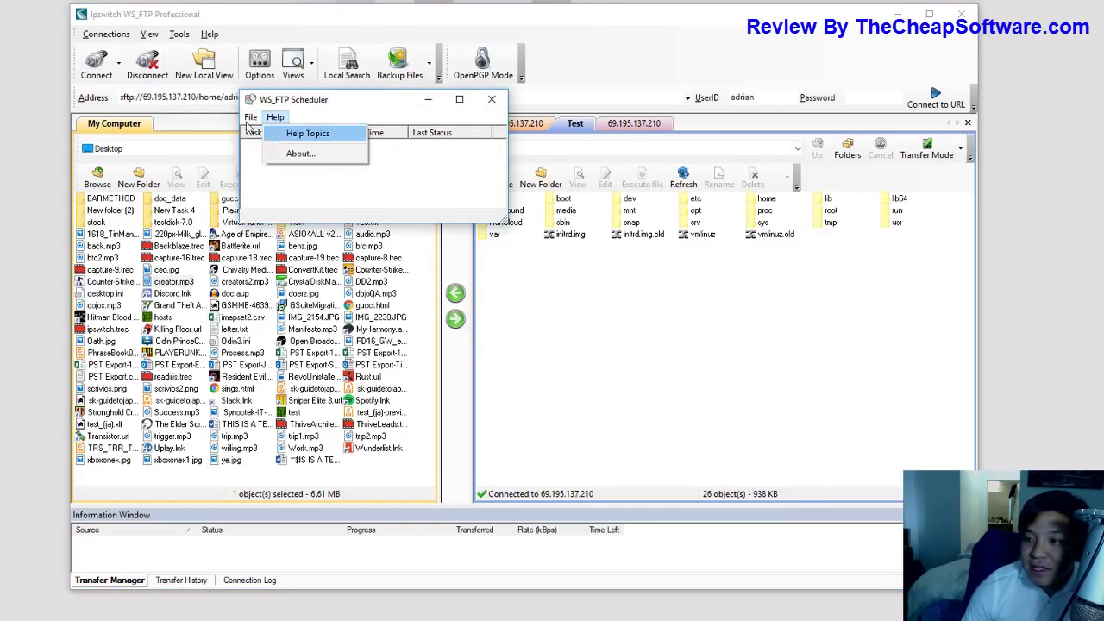
mouse_move(315, 133)
left_click(358, 135)
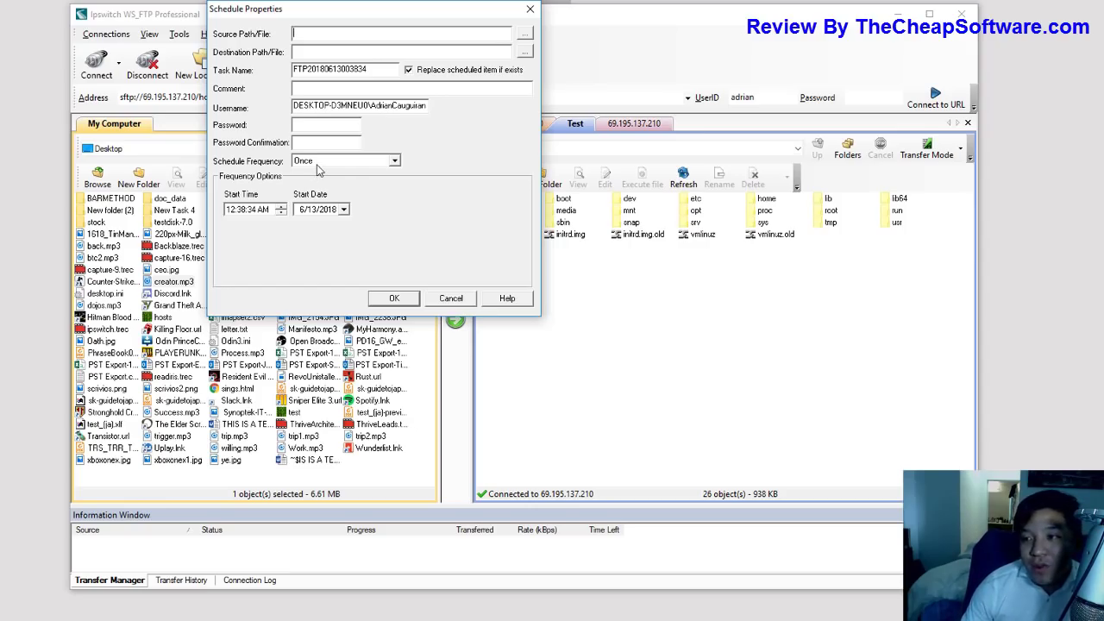
left_click(530, 10)
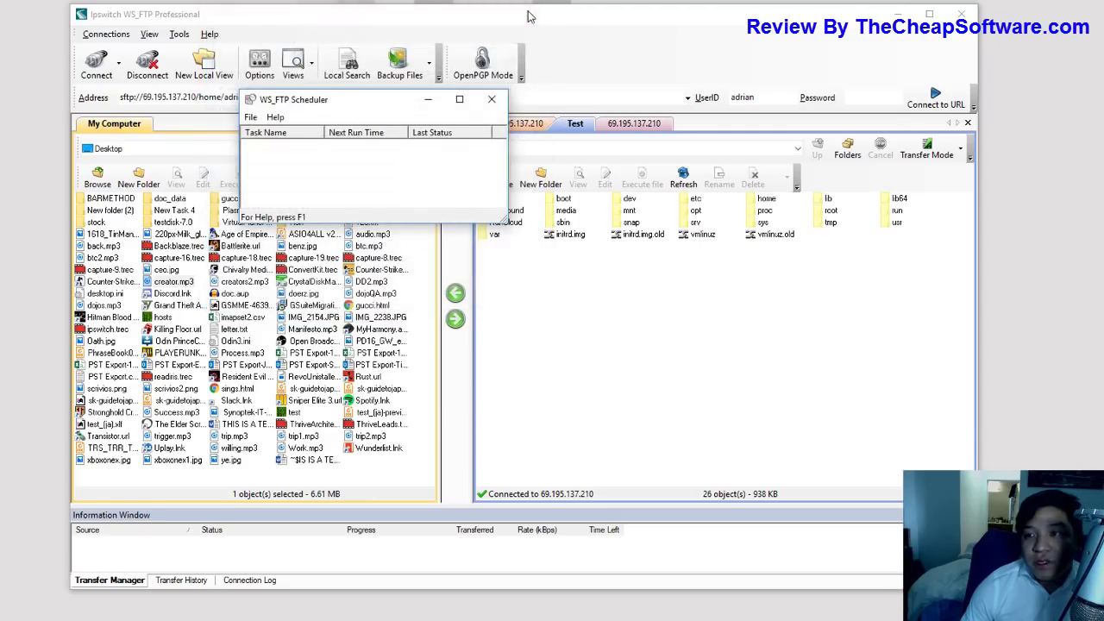
left_click(493, 100)
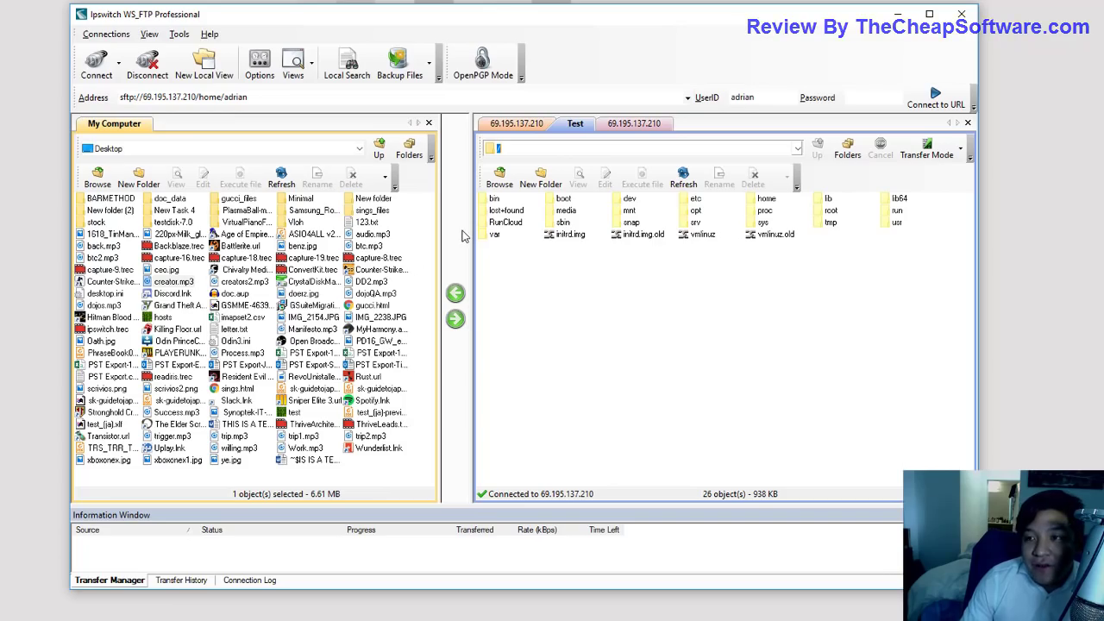
Switch to the web browser's Ipswitch FTP client page and go from its introduction to the WS_FTP Professional purchase options.
key("alt+Tab")
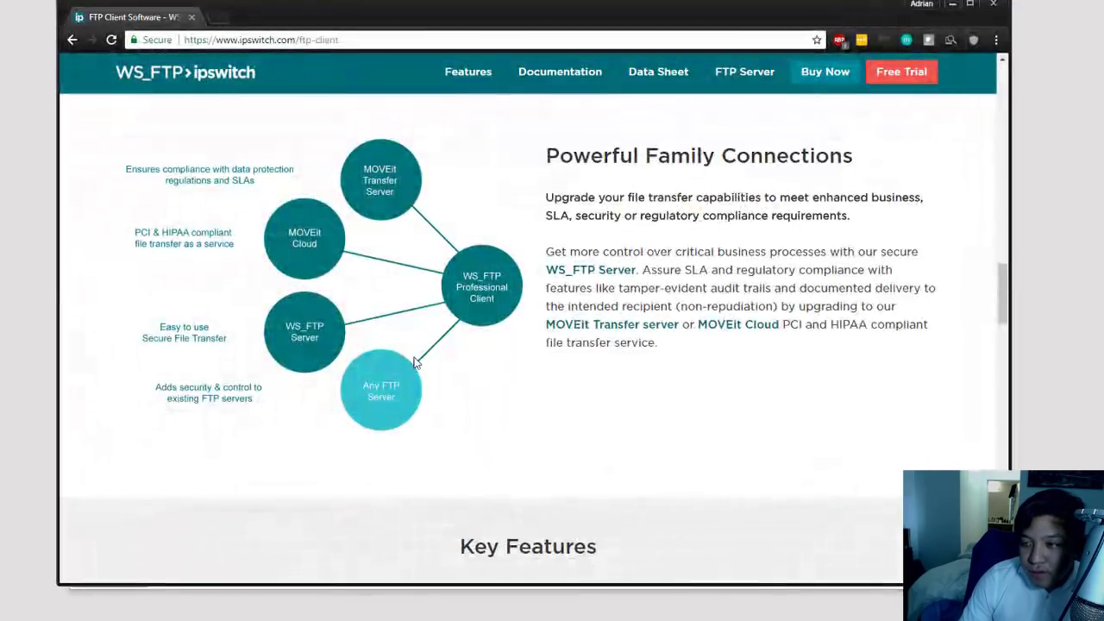
scroll(410, 347, "up", 15)
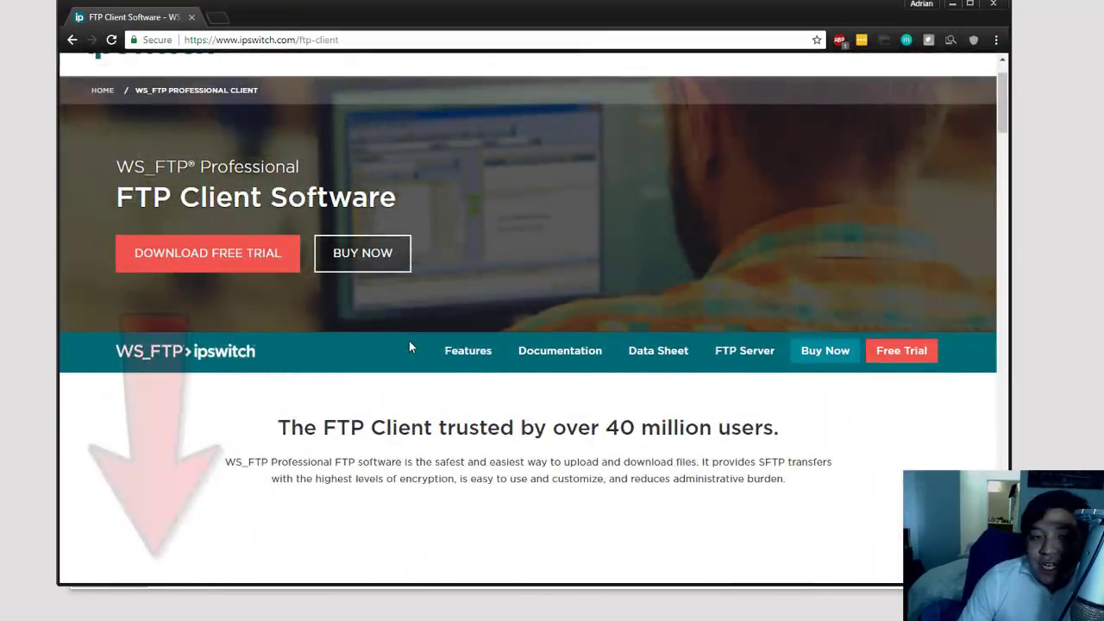
scroll(410, 344, "up", 2)
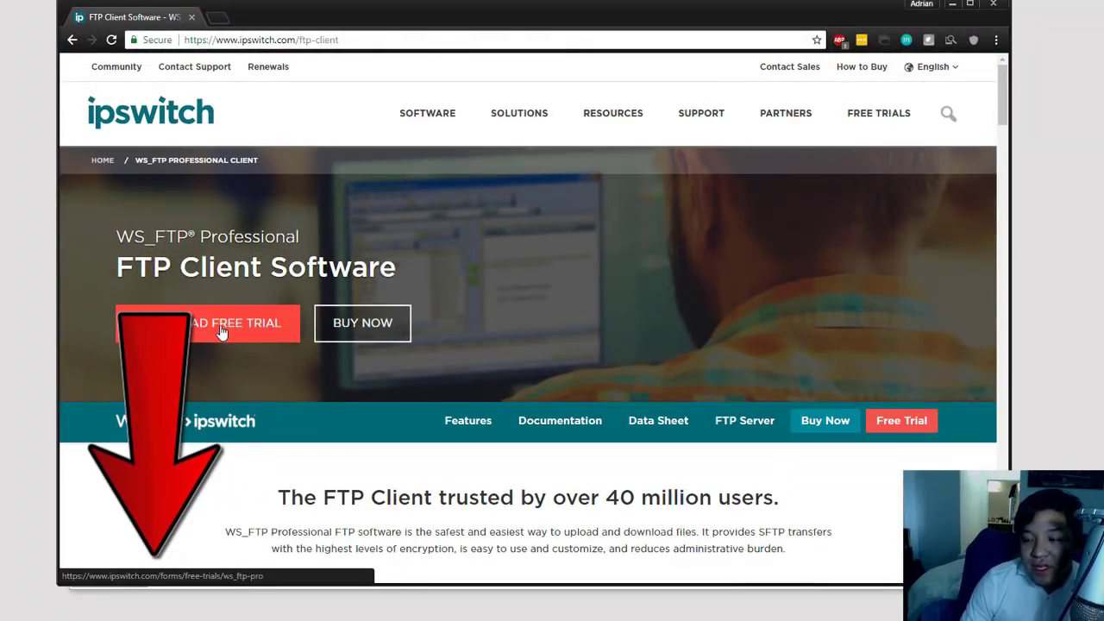
left_click(363, 329)
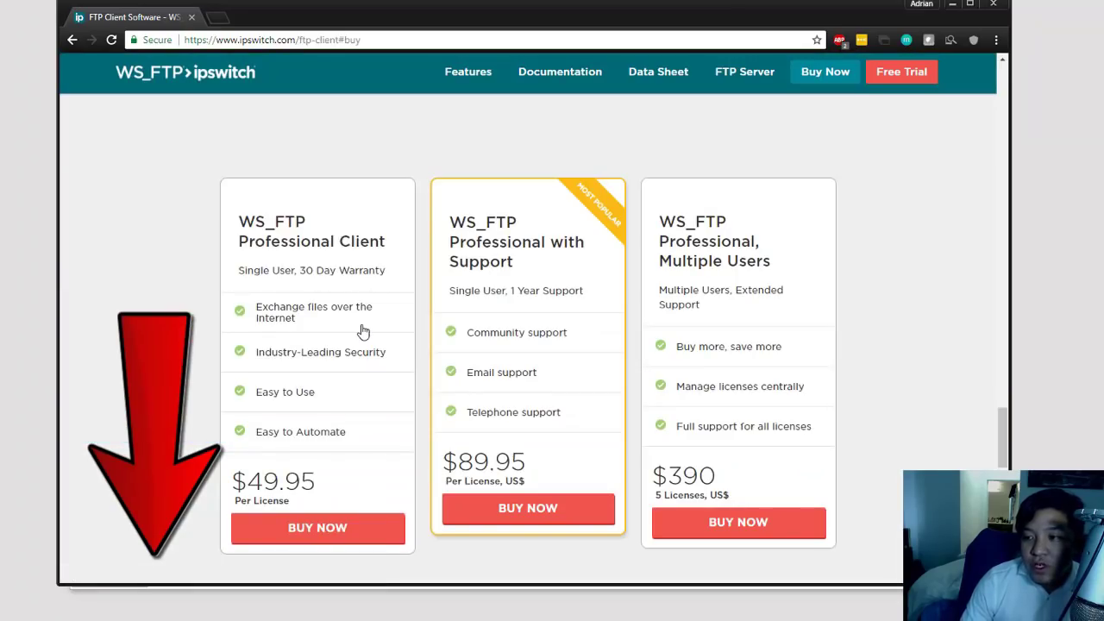